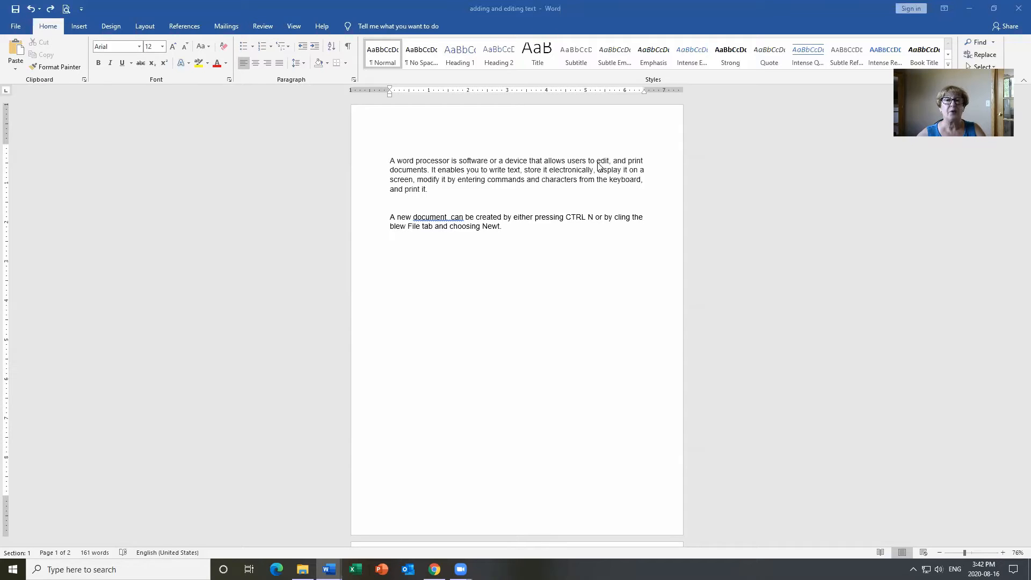
Insert "create," before "edit" in the first sentence of the opening paragraph.
{"action": "left_click", "coordinate": [597, 161]}
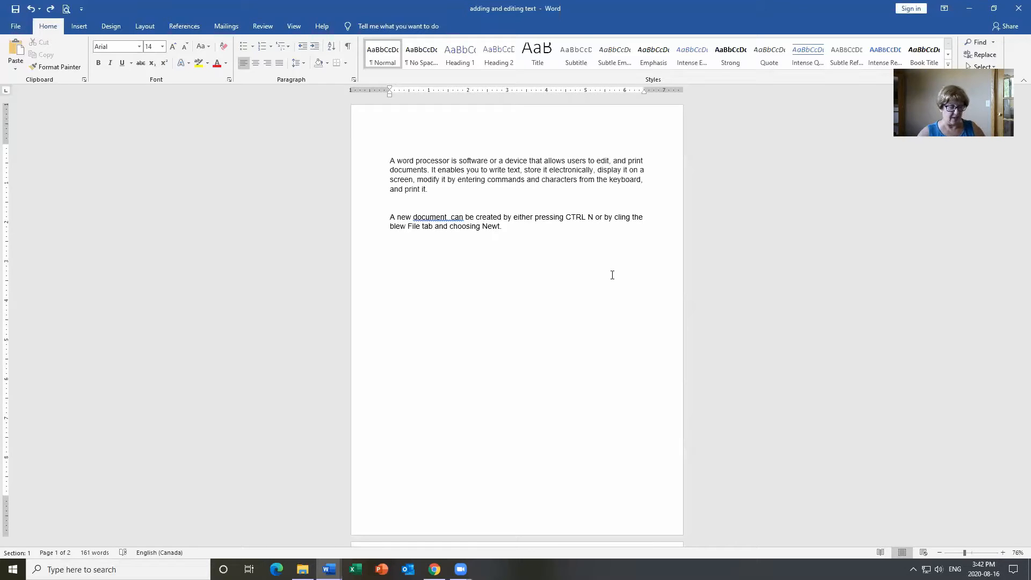
{"action": "type", "text": "create"}
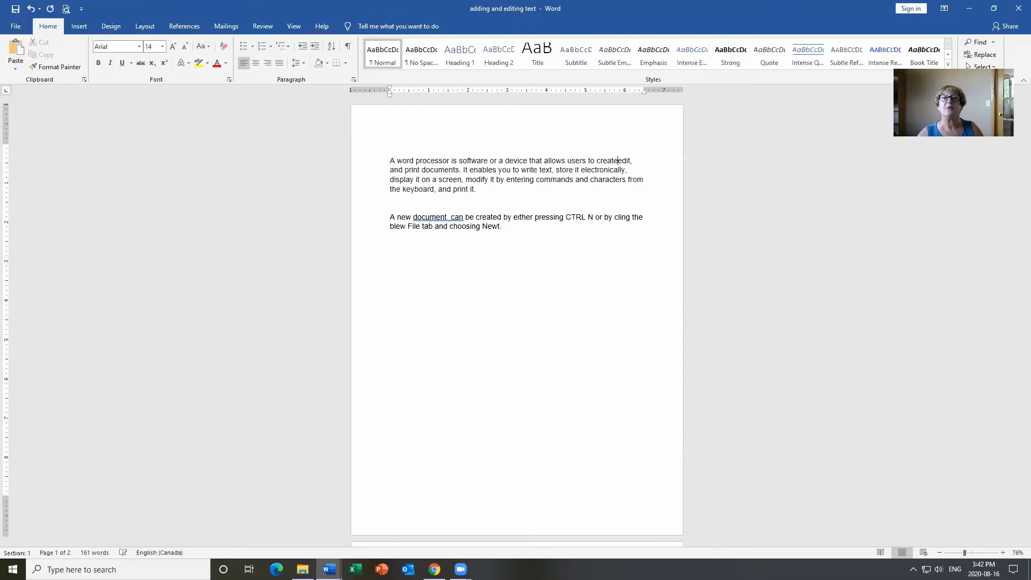
{"action": "type", "text": ","}
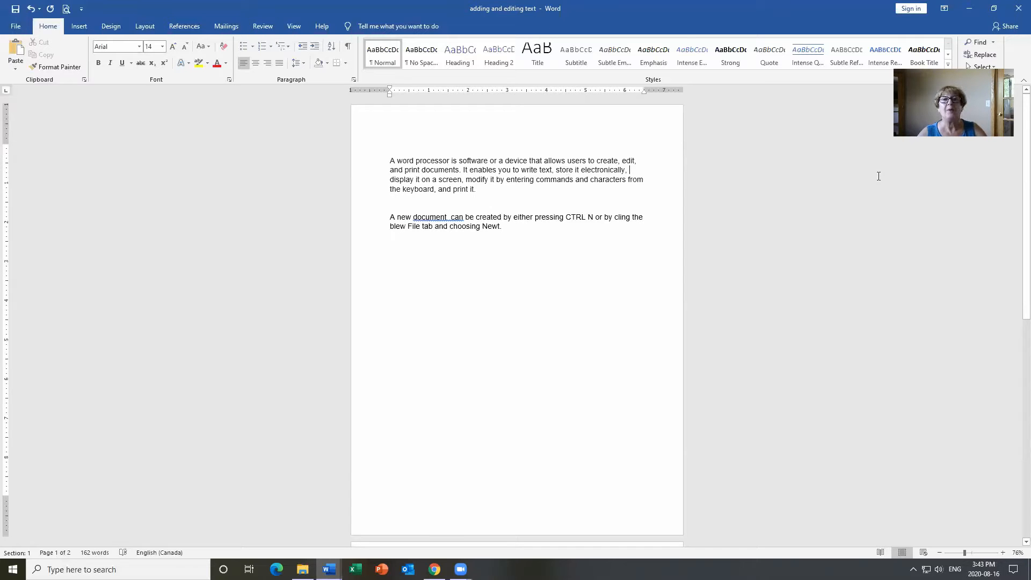
Delete the words "store it electronically," from the second sentence of the first paragraph.
{"action": "key", "text": "BackSpace"}
{"action": "key", "text": "BackSpace"}
{"action": "key", "text": "BackSpace"}
{"action": "key", "text": "BackSpace"}
{"action": "key", "text": "BackSpace"}
{"action": "key", "text": "BackSpace"}
{"action": "key", "text": "BackSpace"}
{"action": "key", "text": "BackSpace"}
{"action": "key", "text": "BackSpace"}
{"action": "key", "text": "BackSpace"}
{"action": "key", "text": "BackSpace"}
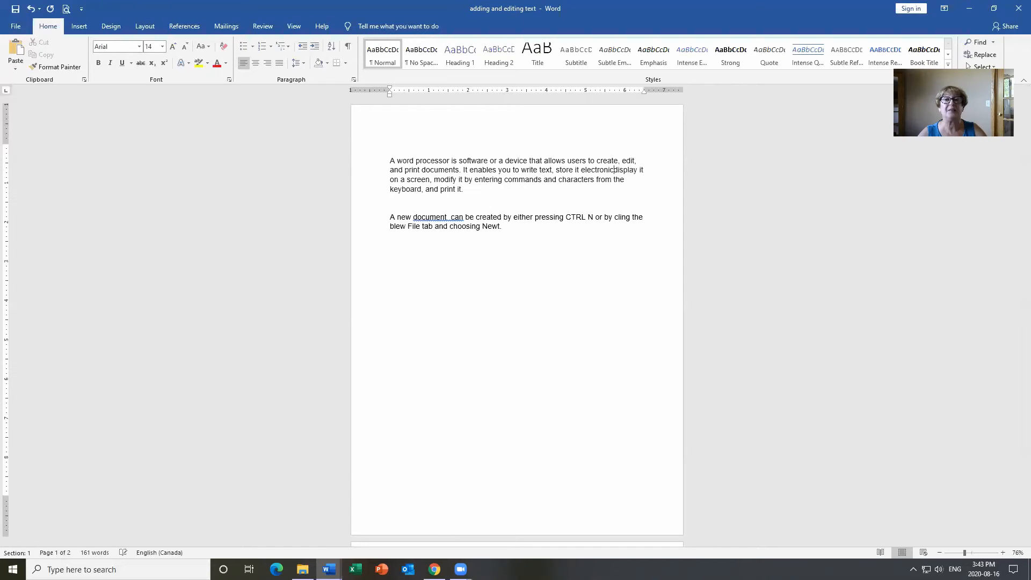
{"action": "key", "text": "BackSpace"}
{"action": "key", "text": "BackSpace"}
{"action": "key", "text": "BackSpace"}
{"action": "key", "text": "BackSpace"}
{"action": "key", "text": "BackSpace"}
{"action": "key", "text": "BackSpace"}
{"action": "key", "text": "BackSpace"}
{"action": "key", "text": "BackSpace"}
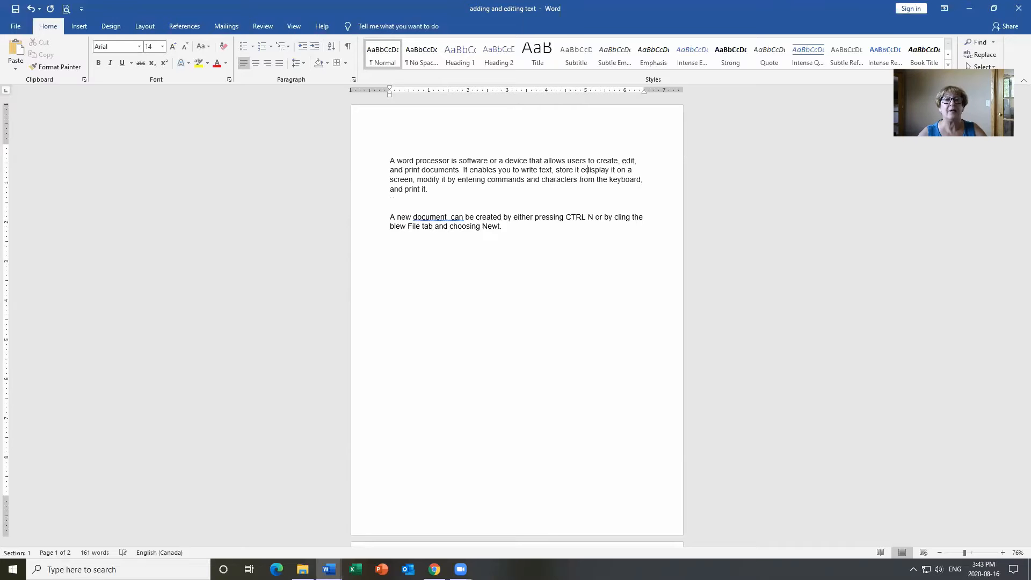
{"action": "key", "text": "BackSpace"}
{"action": "key", "text": "BackSpace"}
{"action": "key", "text": "BackSpace"}
{"action": "key", "text": "BackSpace"}
{"action": "key", "text": "BackSpace"}
{"action": "key", "text": "BackSpace"}
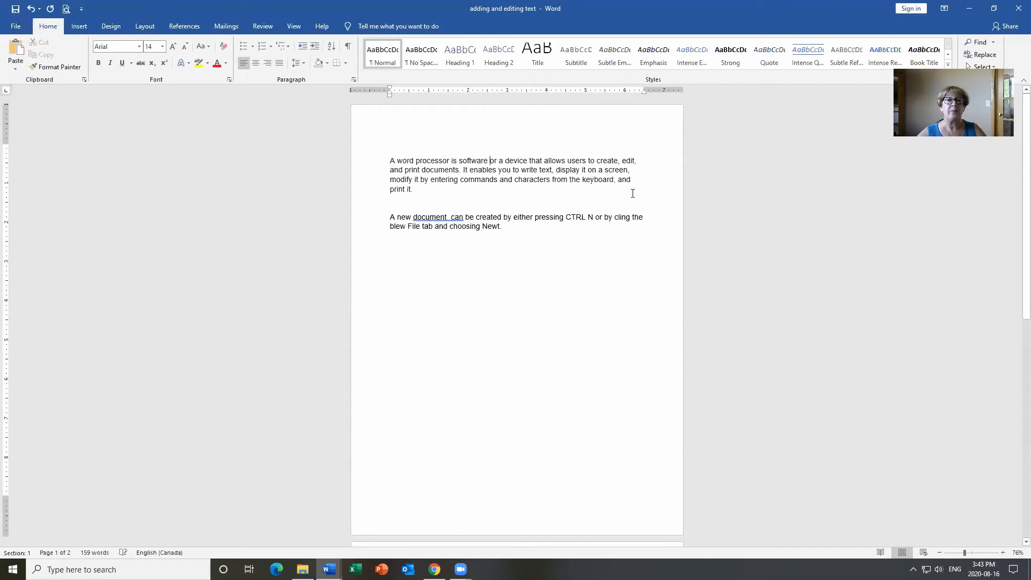
Delete the words "or a device" following "software" in the first sentence.
{"action": "key", "text": "Delete"}
{"action": "key", "text": "Delete"}
{"action": "key", "text": "Delete"}
{"action": "key", "text": "Delete"}
{"action": "key", "text": "Delete"}
{"action": "key", "text": "Delete"}
{"action": "key", "text": "Delete"}
{"action": "key", "text": "Delete"}
{"action": "key", "text": "Delete"}
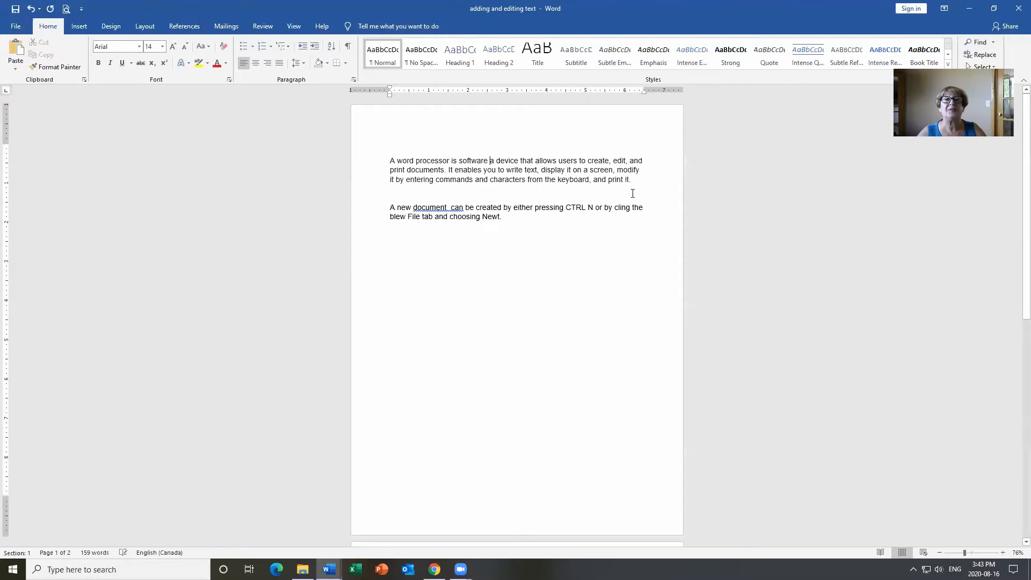
{"action": "key", "text": "Delete"}
{"action": "key", "text": "Delete"}
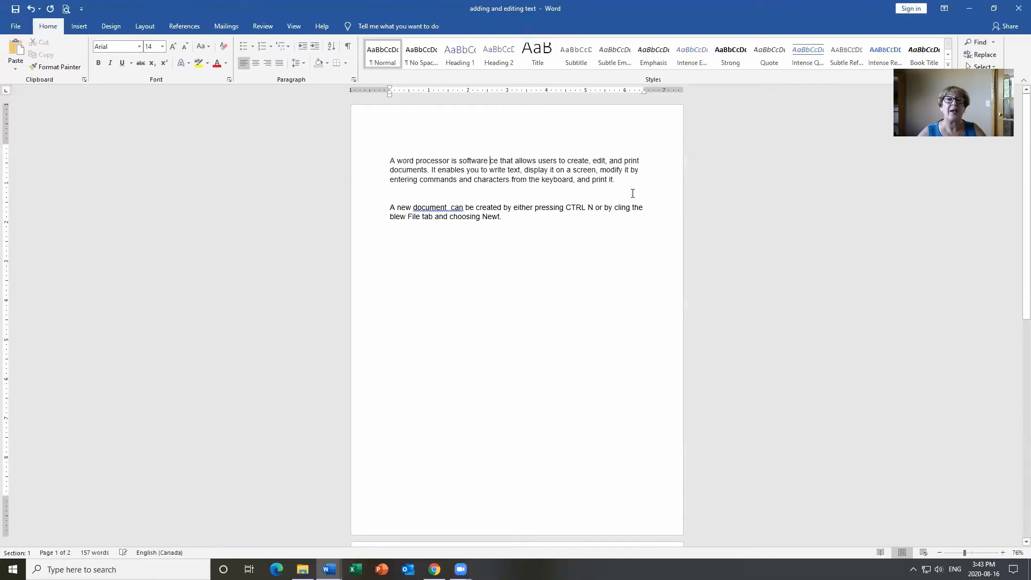
{"action": "key", "text": "Delete"}
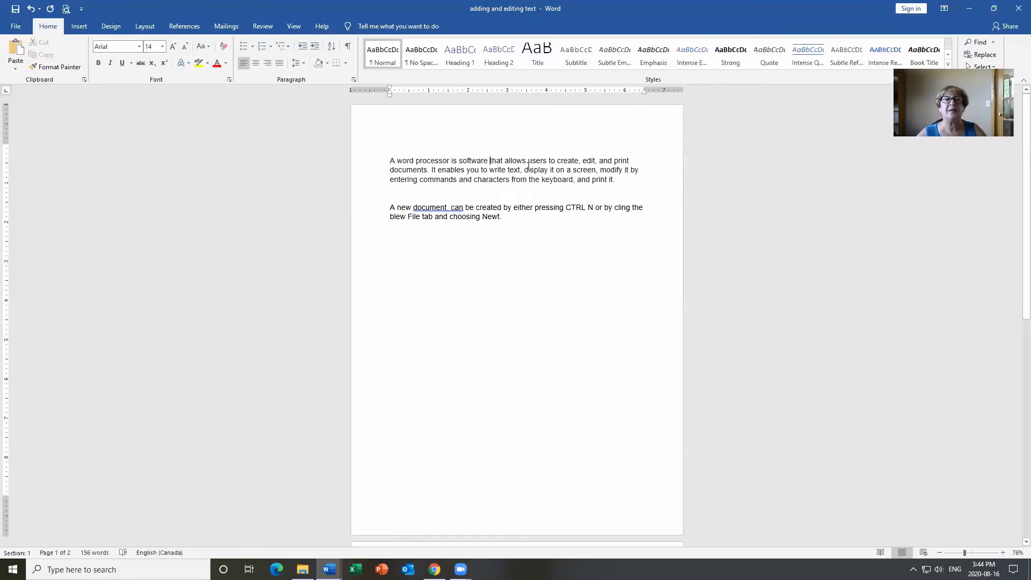
Remove the phrase "display it on a screen," from the first paragraph and replace the word "commands" with "instructions".
{"action": "left_click_drag", "start_coordinate": [525, 170], "coordinate": [601, 170]}
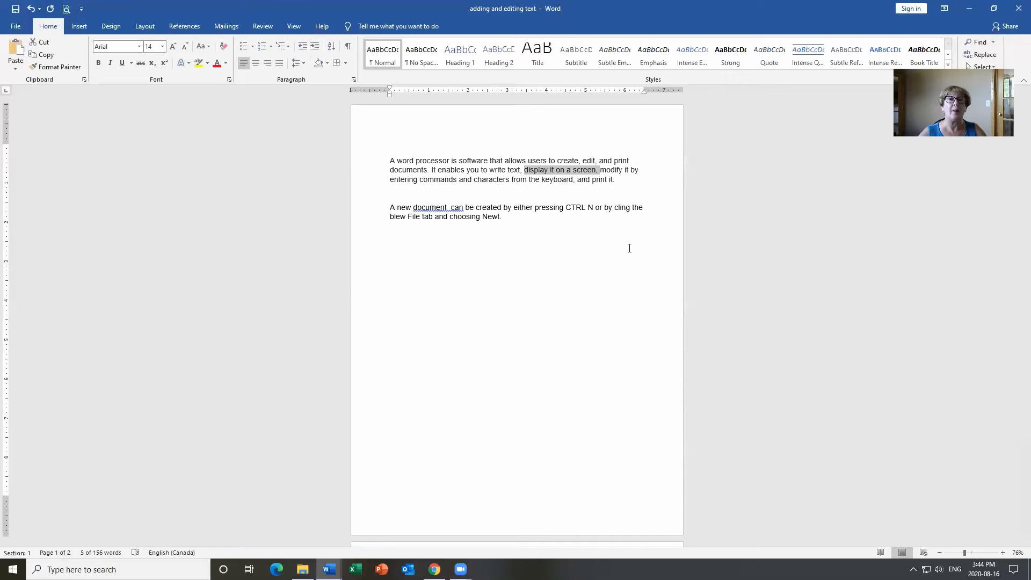
{"action": "key", "text": "Delete"}
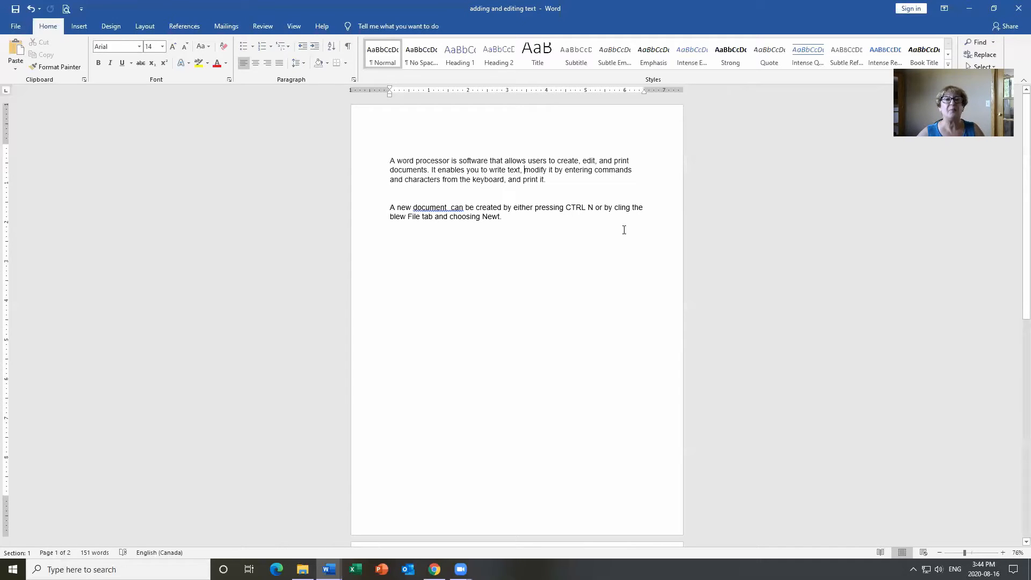
{"action": "double_click", "coordinate": [615, 170]}
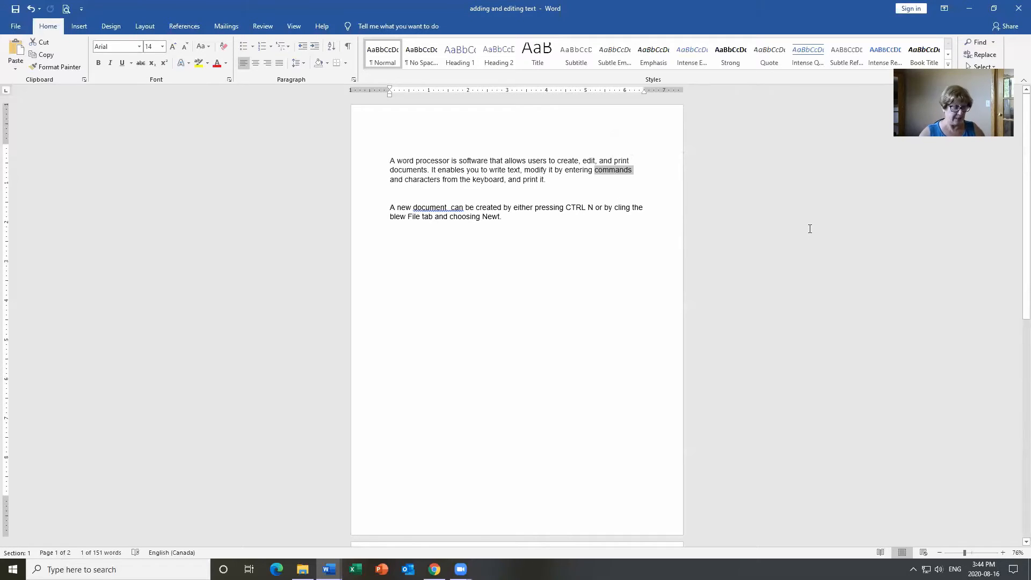
{"action": "key", "text": "Delete"}
{"action": "type", "text": "instruc"}
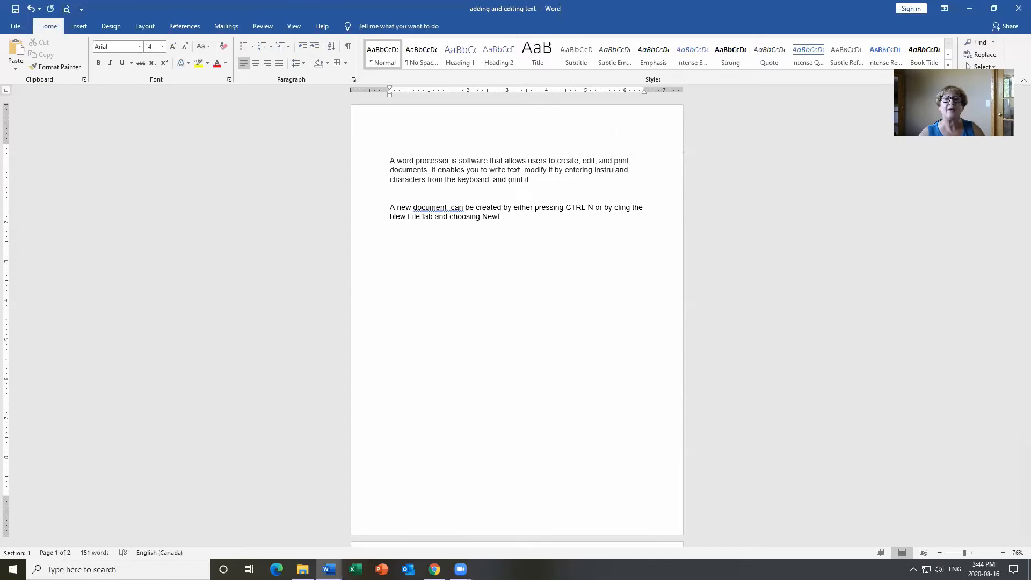
{"action": "type", "text": "tions"}
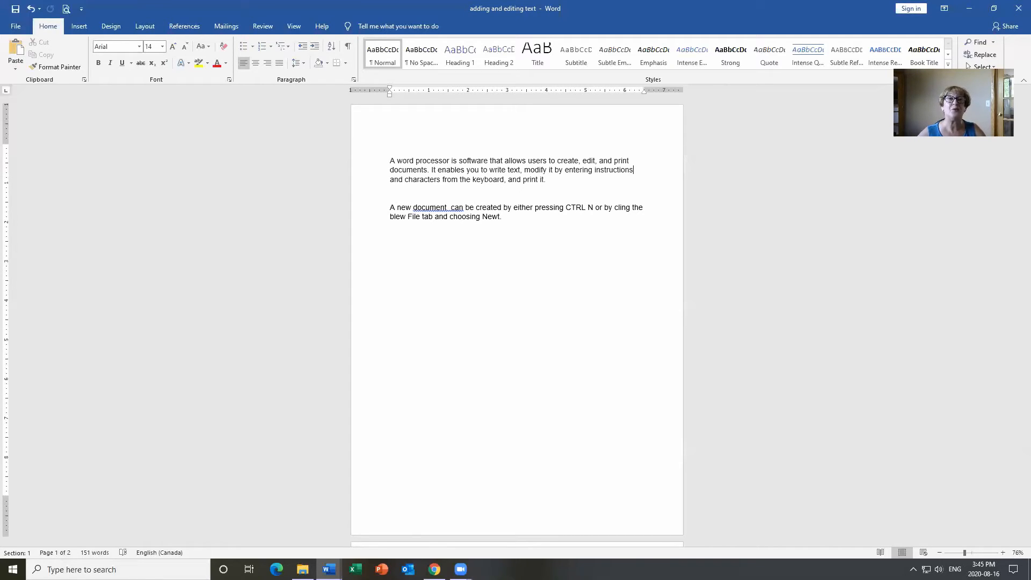
Undo the replacement of "commands" and the removal of the phrase "display it on a screen," one action at a time.
{"action": "left_click", "coordinate": [32, 9]}
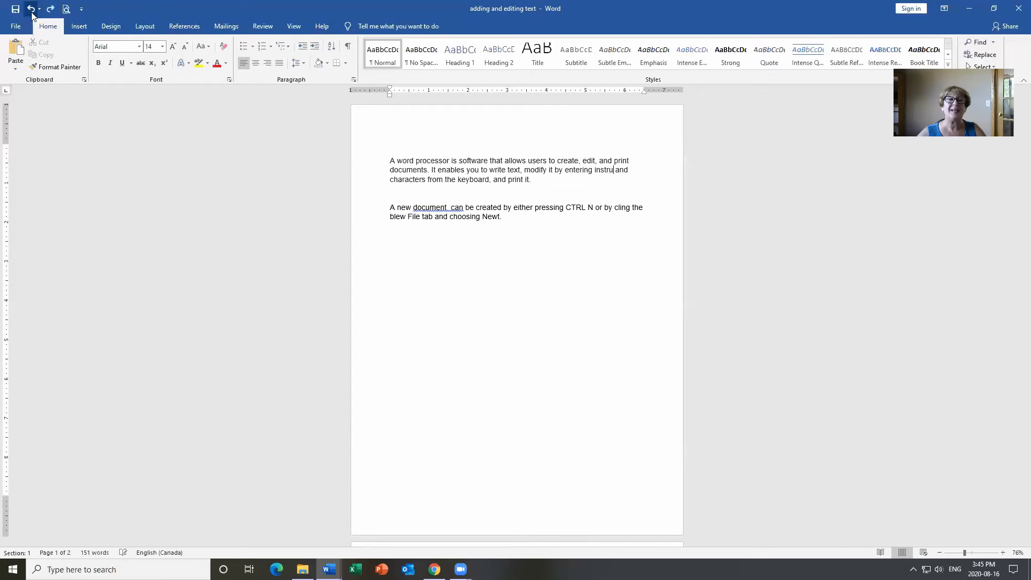
{"action": "left_click", "coordinate": [32, 9]}
{"action": "left_click", "coordinate": [32, 9]}
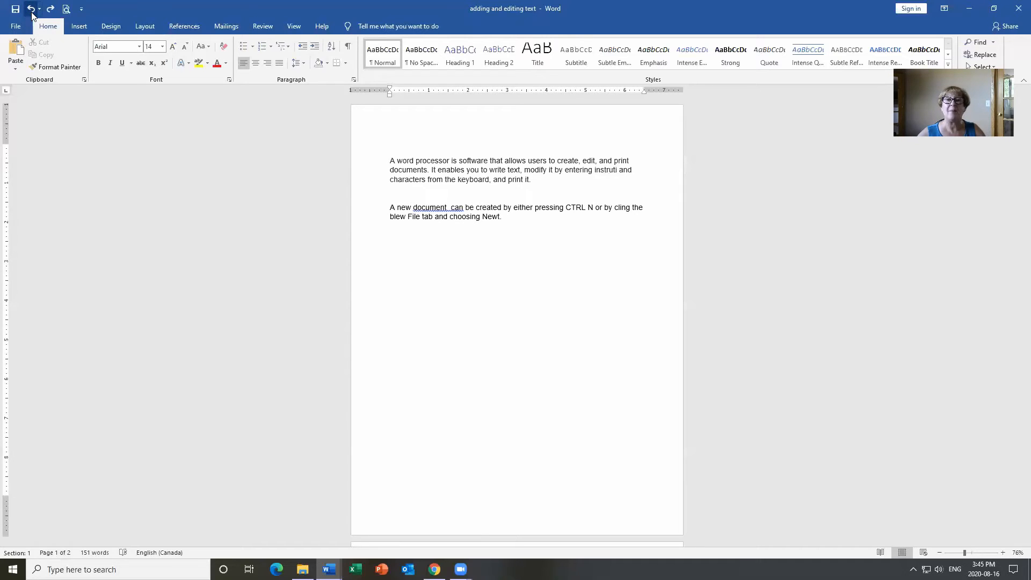
{"action": "left_click", "coordinate": [32, 9]}
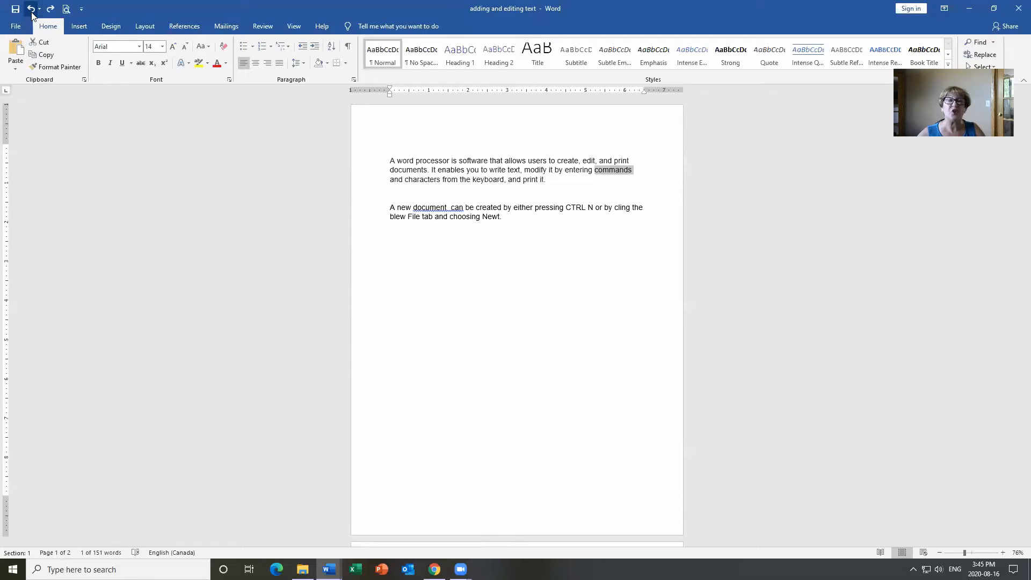
{"action": "left_click", "coordinate": [32, 9]}
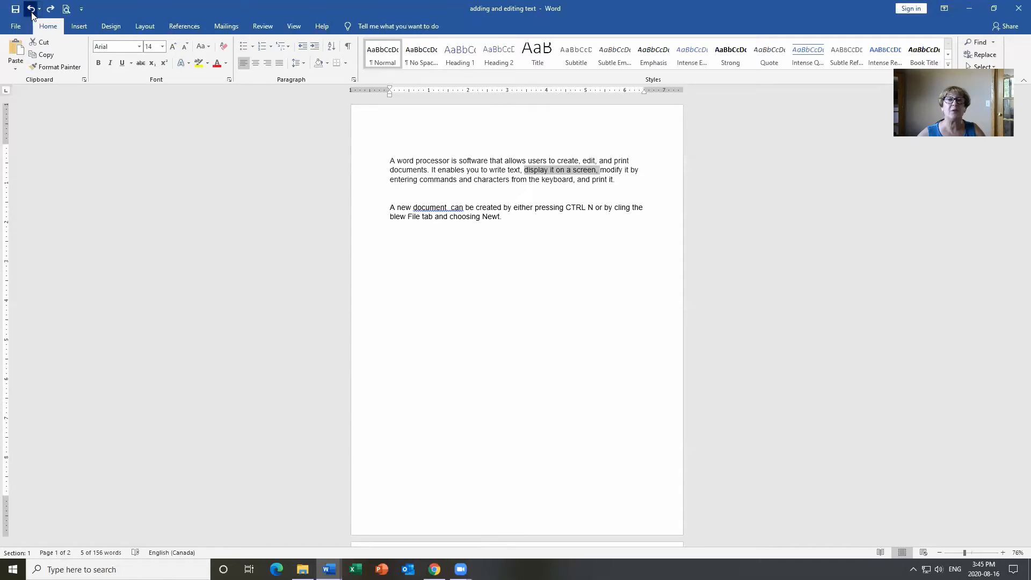
{"action": "left_click", "coordinate": [31, 9]}
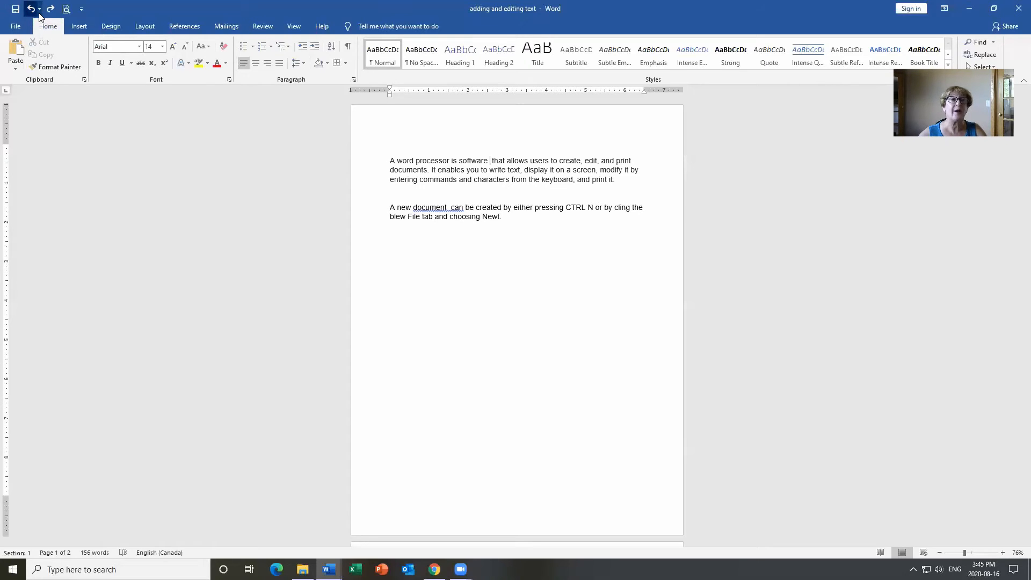
Undo all the remaining deletions at once so that "or a device" is back in the first sentence.
{"action": "left_click", "coordinate": [39, 13]}
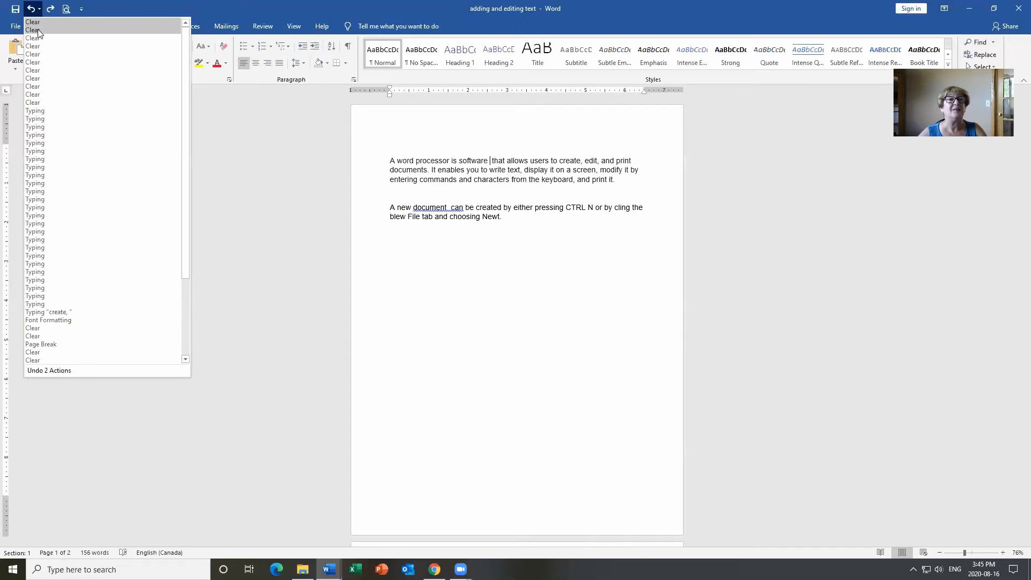
{"action": "left_click", "coordinate": [46, 104]}
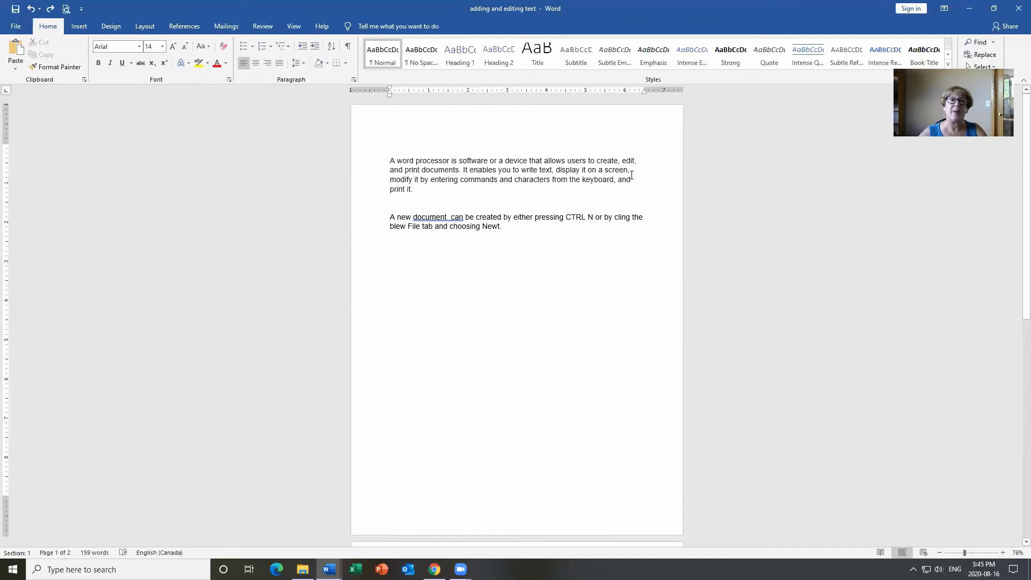
{"action": "left_click", "coordinate": [40, 10]}
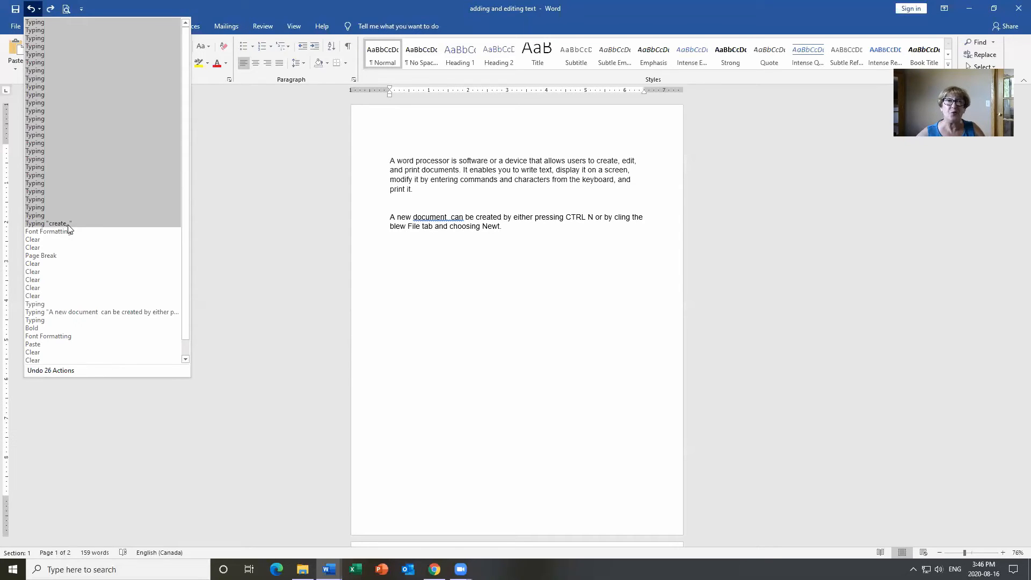
{"action": "left_click", "coordinate": [461, 160]}
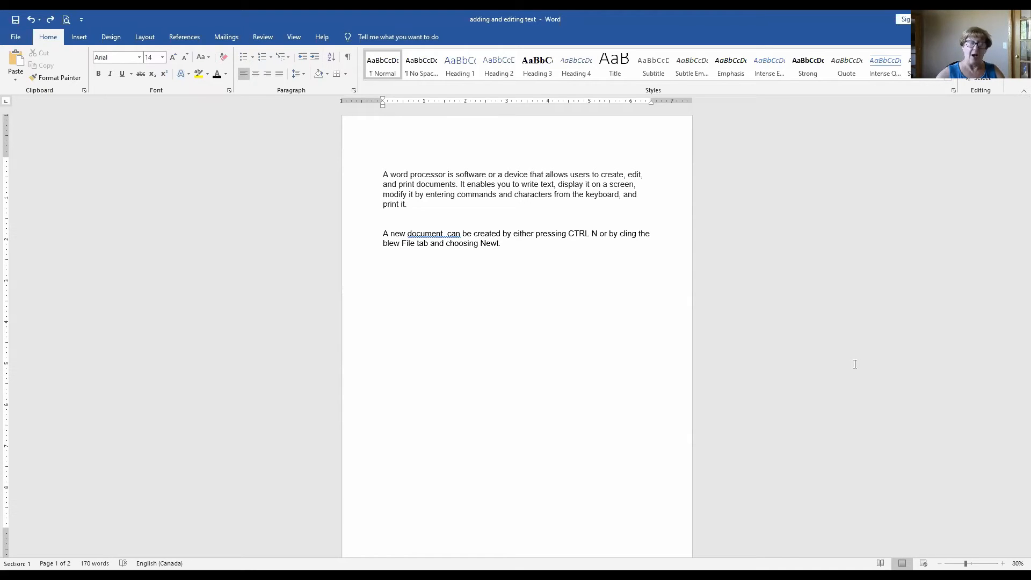
Remove the page break after the second paragraph so the following text moves up onto the first page.
{"action": "key", "text": "ctrl+y"}
{"action": "key", "text": "Delete"}
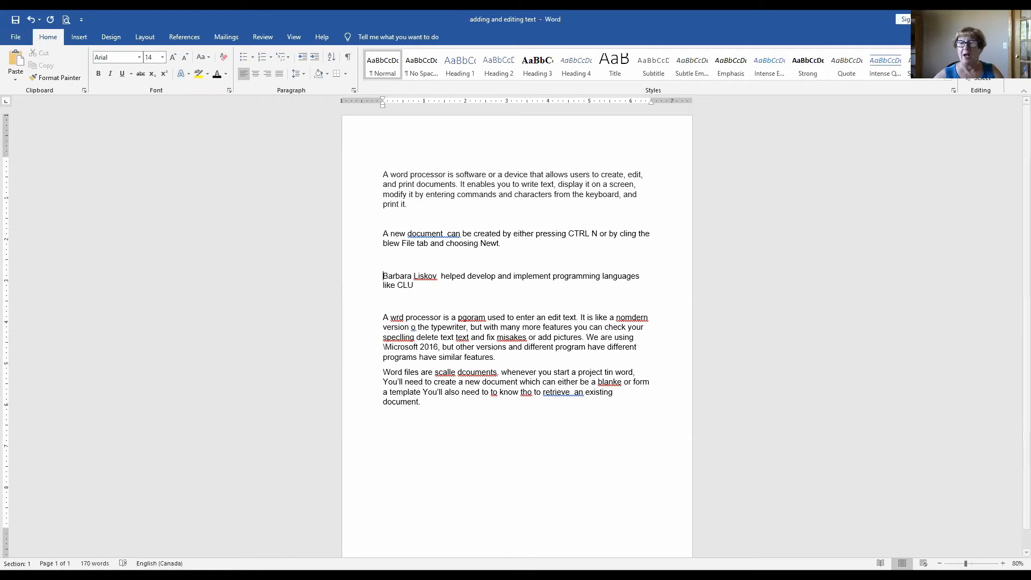
Correct the misspelled words "pgoram" to "program" and "nomdern" to "modern" using the suggested spellings.
{"action": "left_click", "coordinate": [1003, 560]}
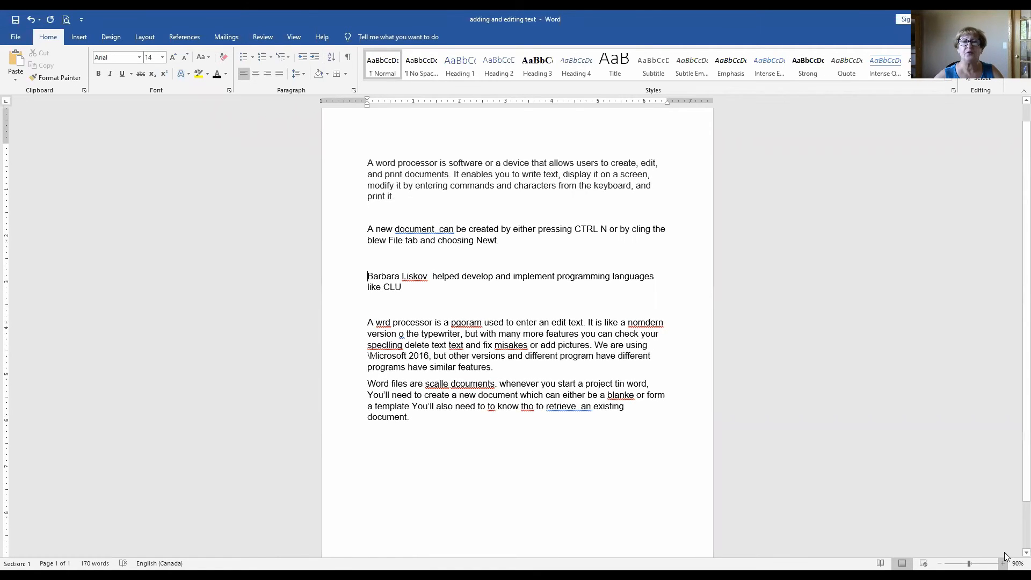
{"action": "left_click", "coordinate": [1004, 560]}
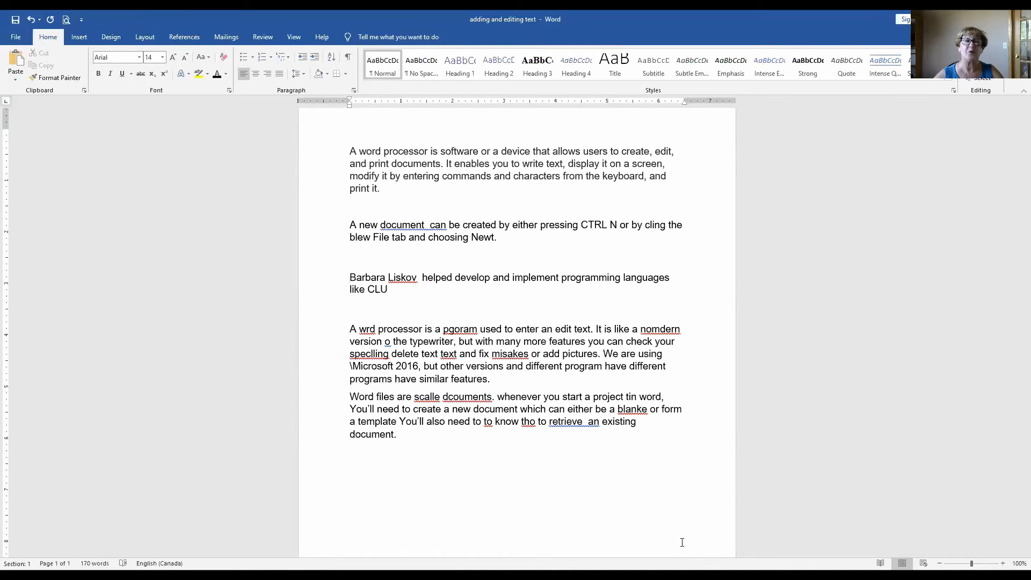
{"action": "right_click", "coordinate": [453, 330]}
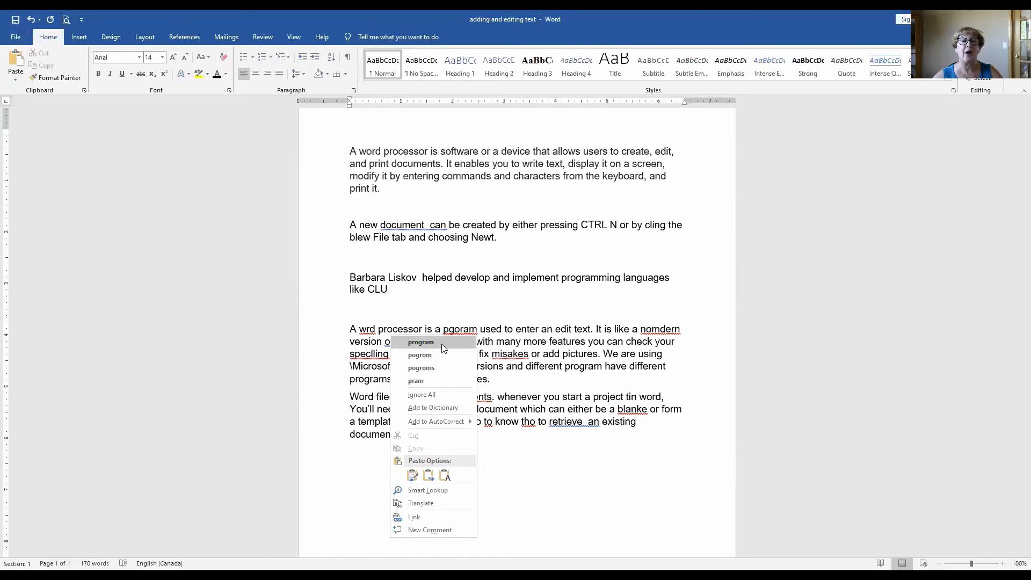
{"action": "left_click", "coordinate": [421, 343]}
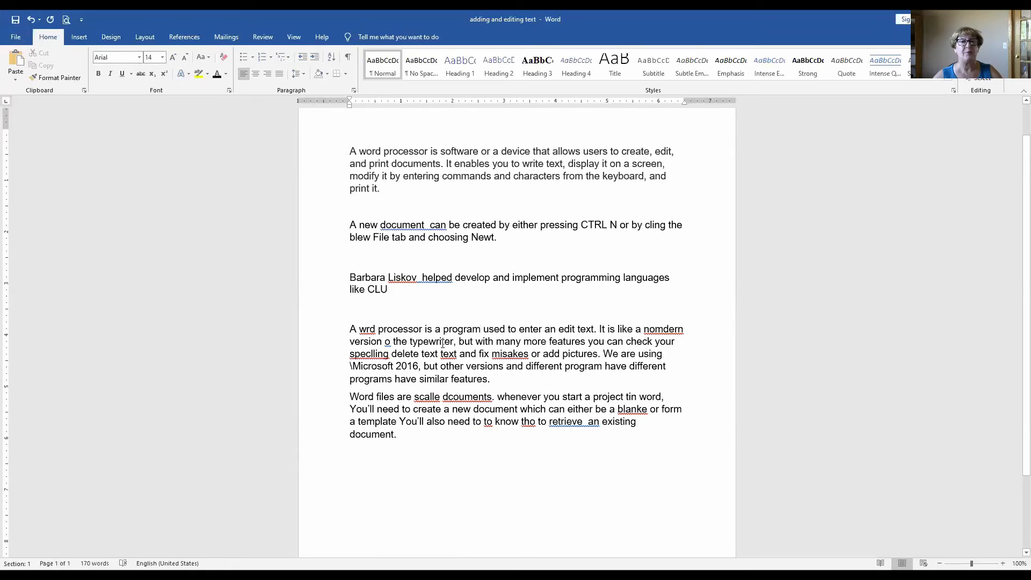
{"action": "right_click", "coordinate": [657, 328]}
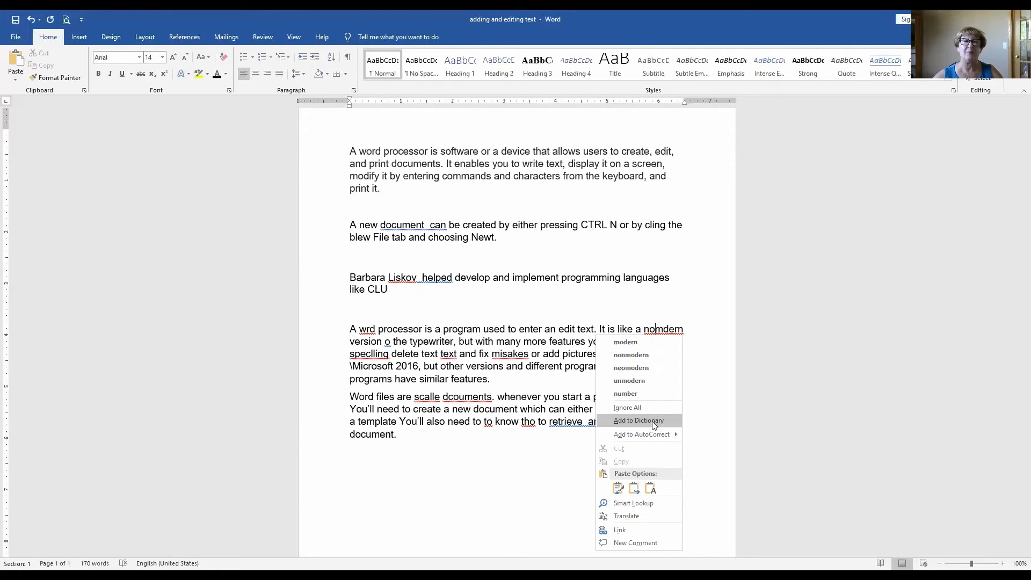
{"action": "left_click", "coordinate": [631, 343]}
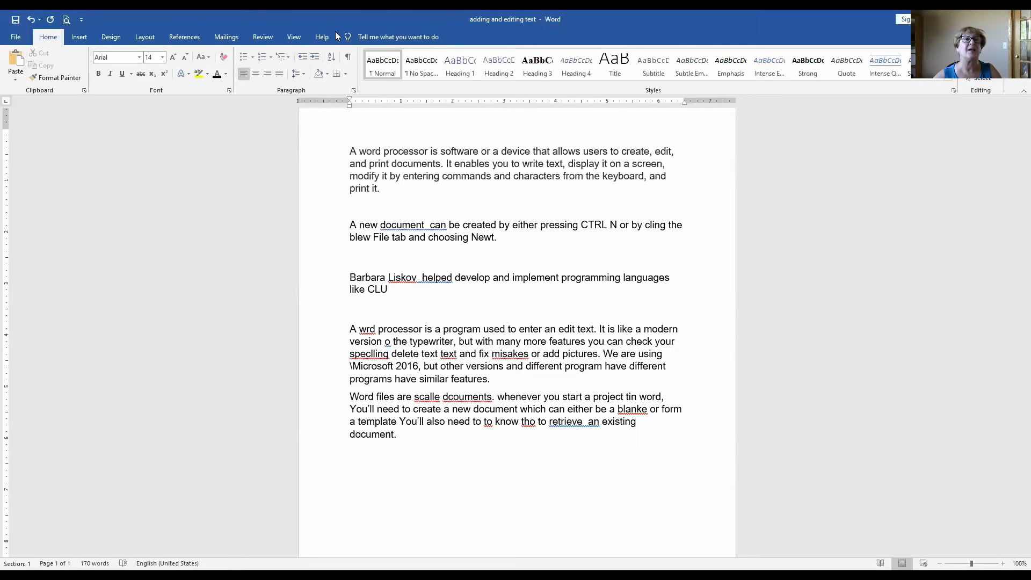
Run the spelling and grammar check and accept the single-space correction for "document can".
{"action": "left_click", "coordinate": [269, 42]}
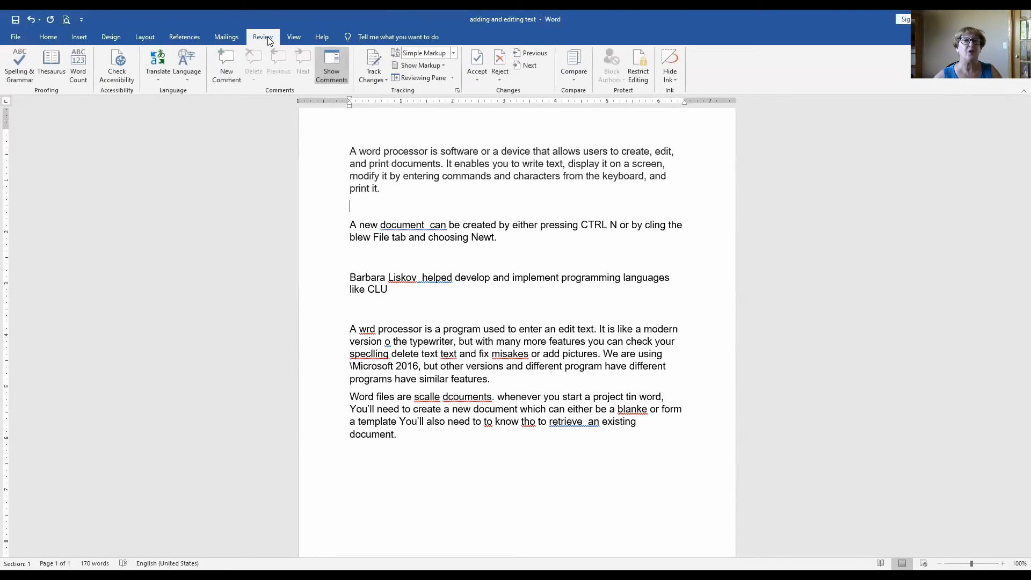
{"action": "left_click", "coordinate": [18, 80]}
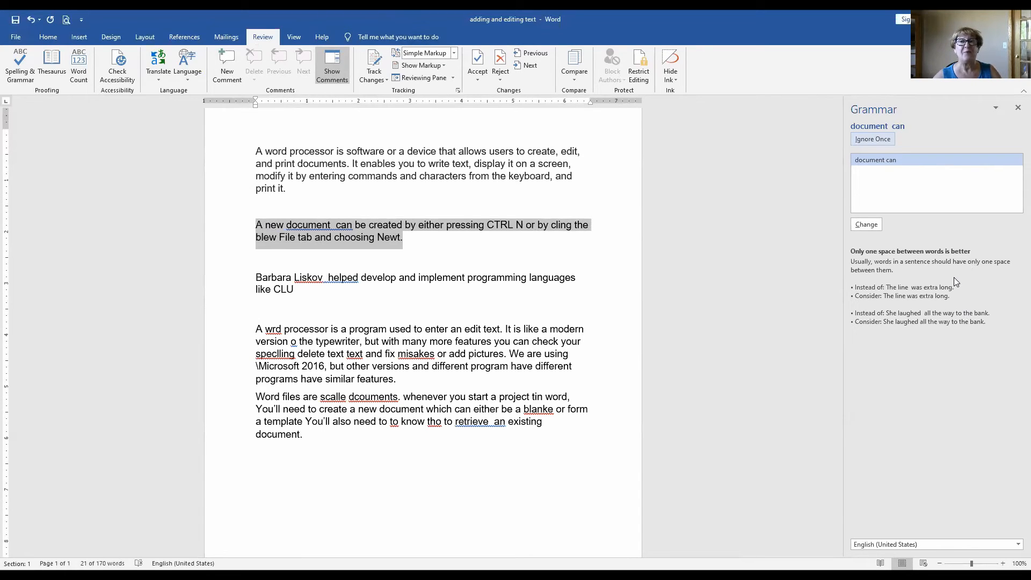
{"action": "left_click", "coordinate": [870, 226]}
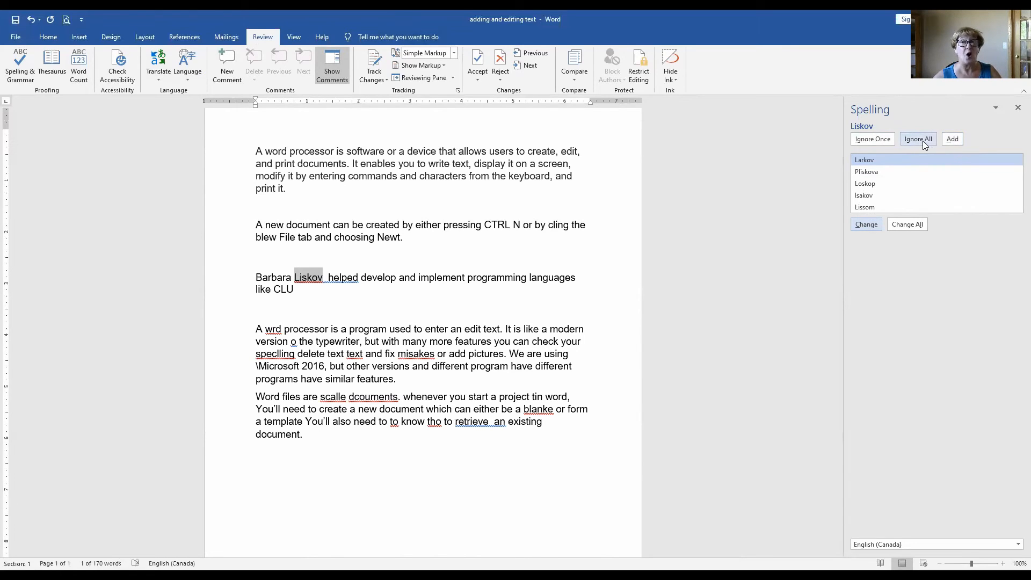
Ignore the flagged surname in the third paragraph once and accept the single-space correction before "helped".
{"action": "left_click", "coordinate": [872, 139]}
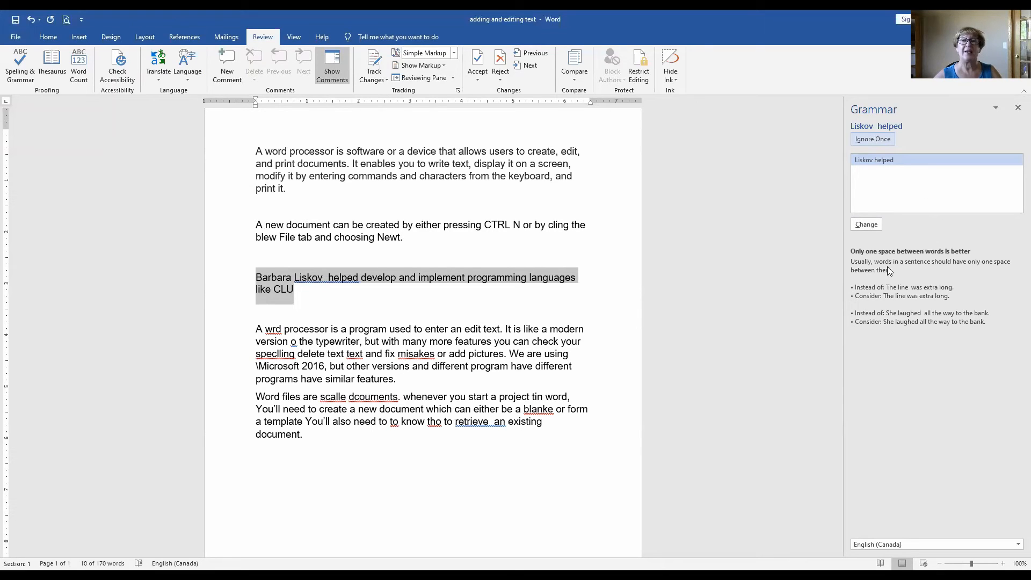
{"action": "left_click", "coordinate": [867, 224]}
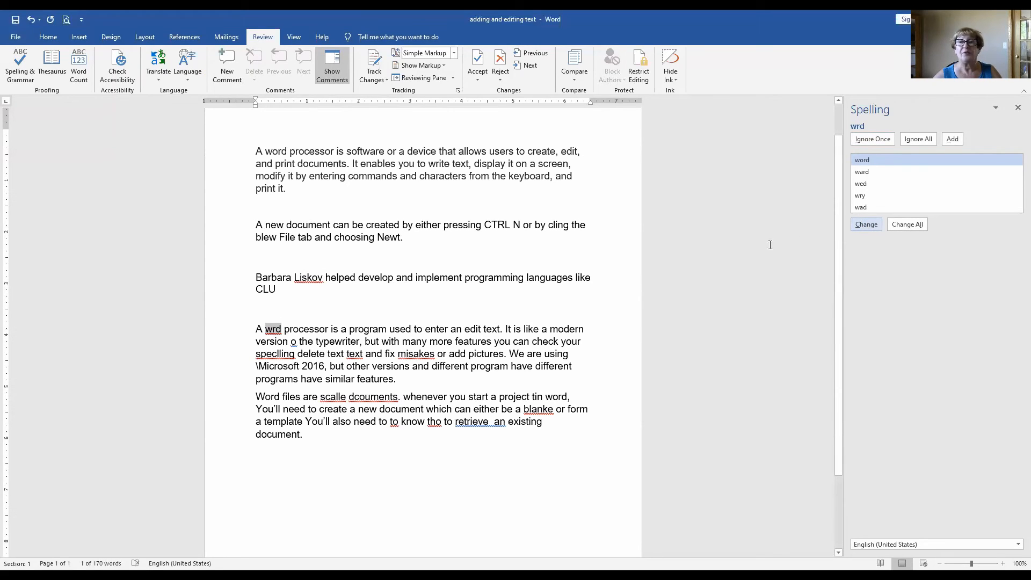
Accept the suggested corrections "word" for "wrd", "of" for "o" and "spelling" for "speclling" in the fourth paragraph.
{"action": "left_click", "coordinate": [882, 165]}
{"action": "left_click", "coordinate": [875, 227]}
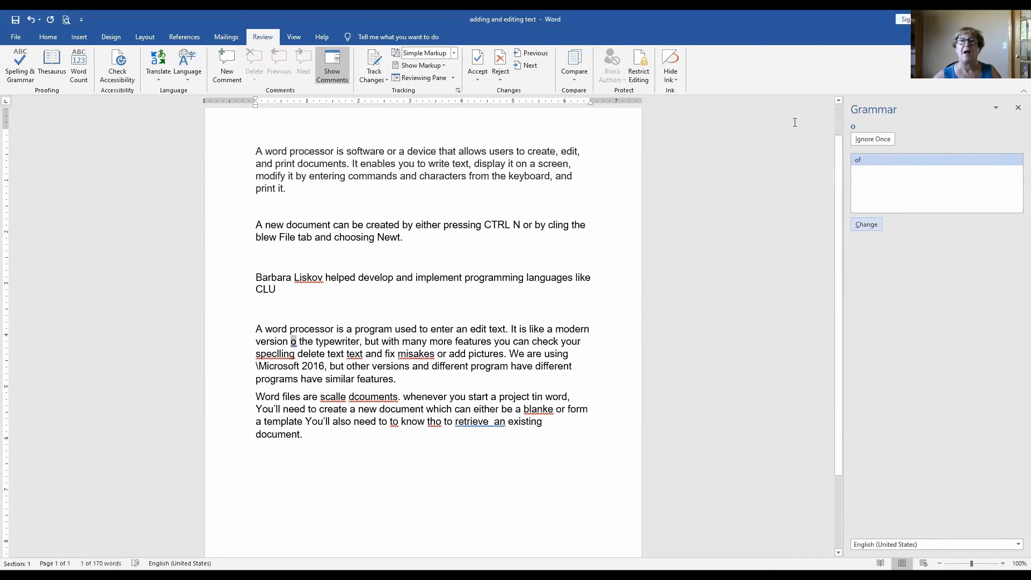
{"action": "left_click", "coordinate": [858, 228]}
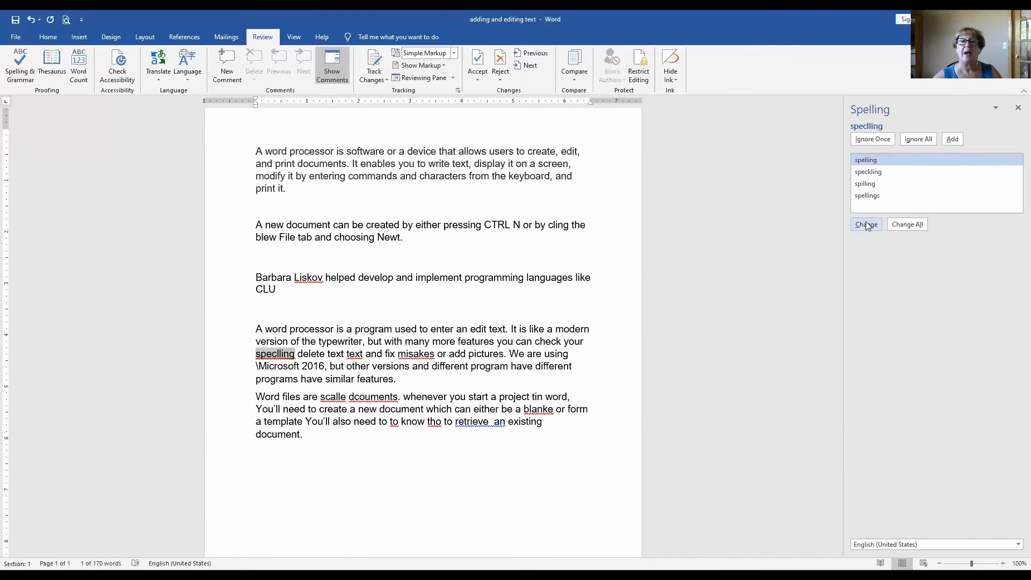
{"action": "left_click", "coordinate": [867, 225]}
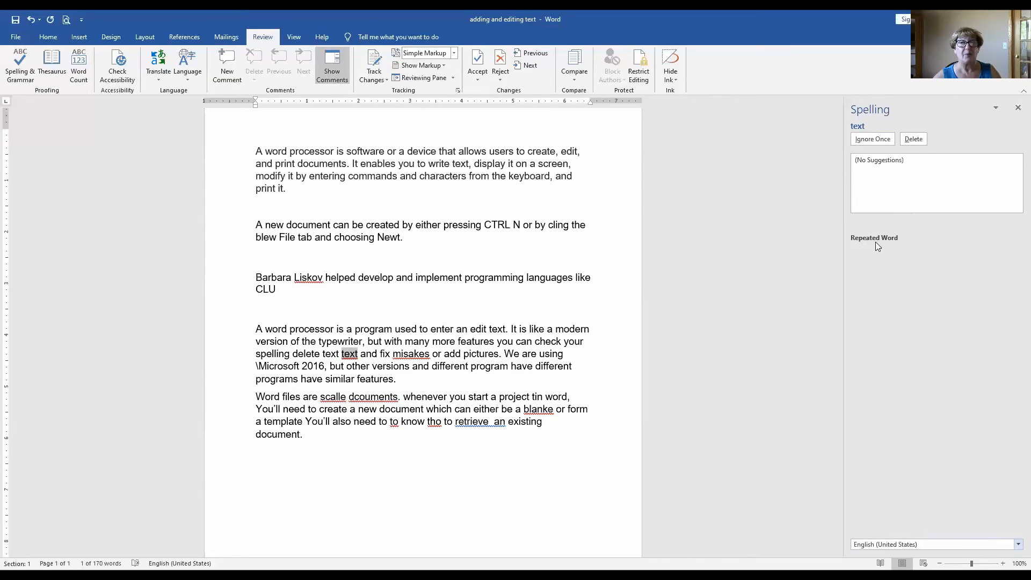
Delete the flagged repeated word "text" and correct "misakes" to "mistakes" in the fourth paragraph.
{"action": "left_click", "coordinate": [913, 139]}
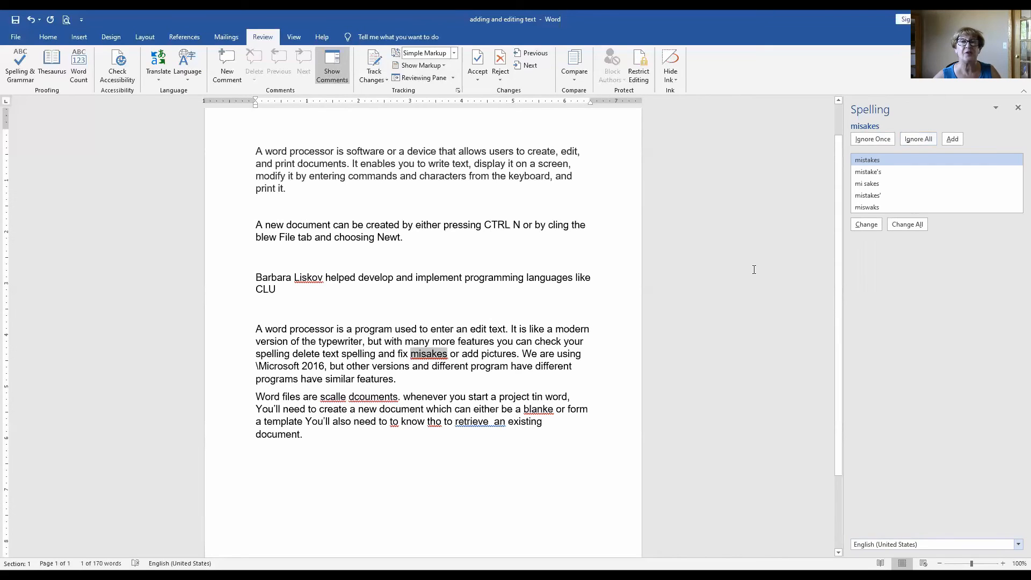
{"action": "left_click", "coordinate": [866, 225]}
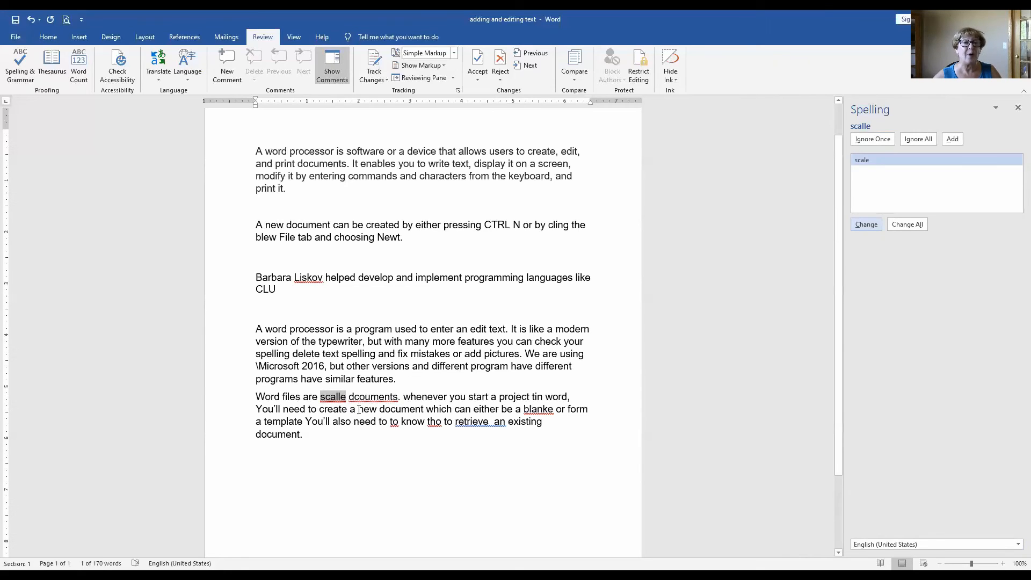
Edit the misspelled word "scalle" in the last paragraph directly in the document so it reads "called".
{"action": "left_click", "coordinate": [346, 396]}
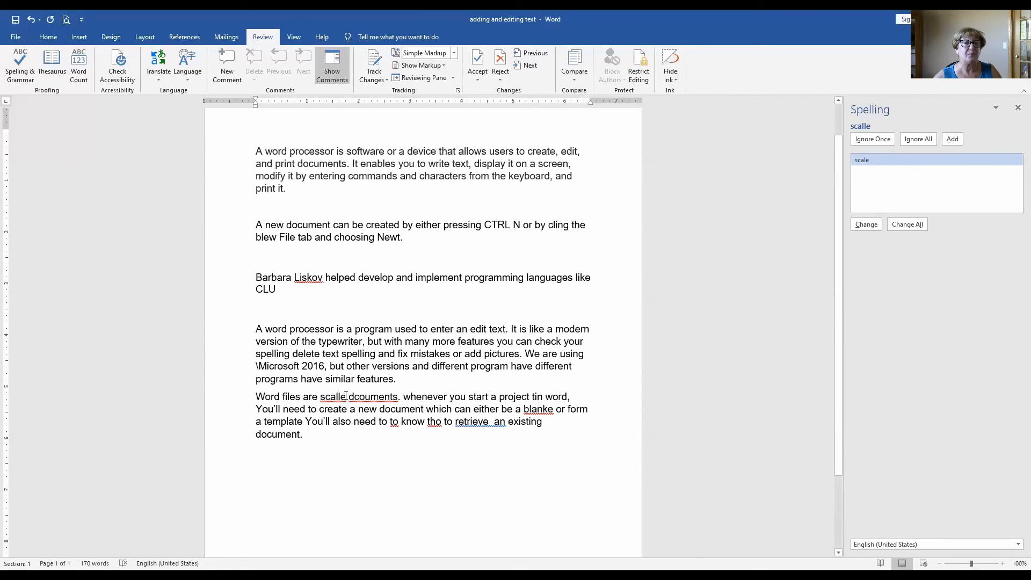
{"action": "key", "text": "Left"}
{"action": "key", "text": "Left"}
{"action": "key", "text": "Left"}
{"action": "key", "text": "Left"}
{"action": "key", "text": "Left"}
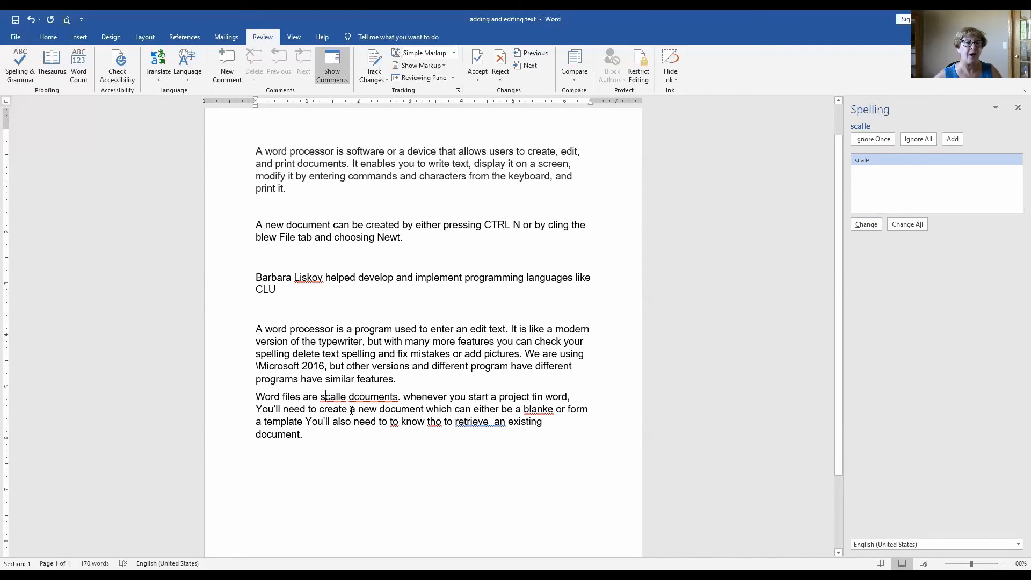
{"action": "key", "text": "BackSpace"}
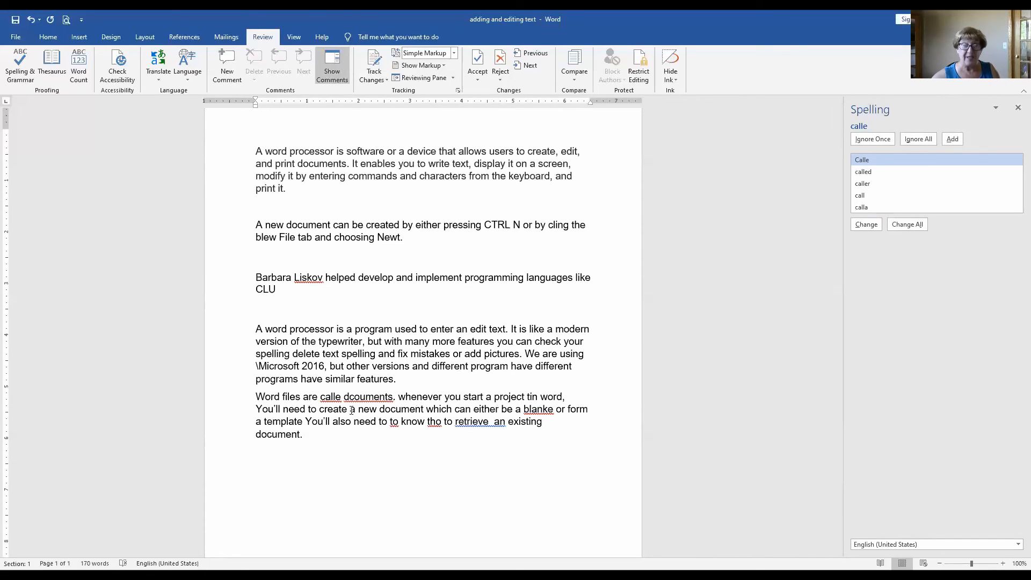
{"action": "key", "text": "Right"}
{"action": "key", "text": "Right"}
{"action": "key", "text": "Right"}
{"action": "key", "text": "Right"}
{"action": "key", "text": "Right"}
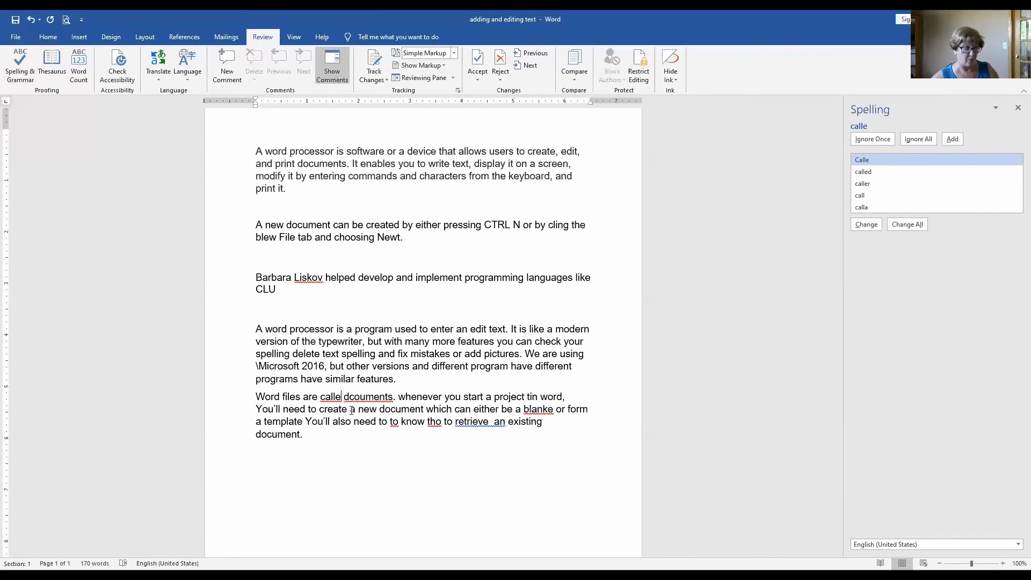
{"action": "type", "text": "d"}
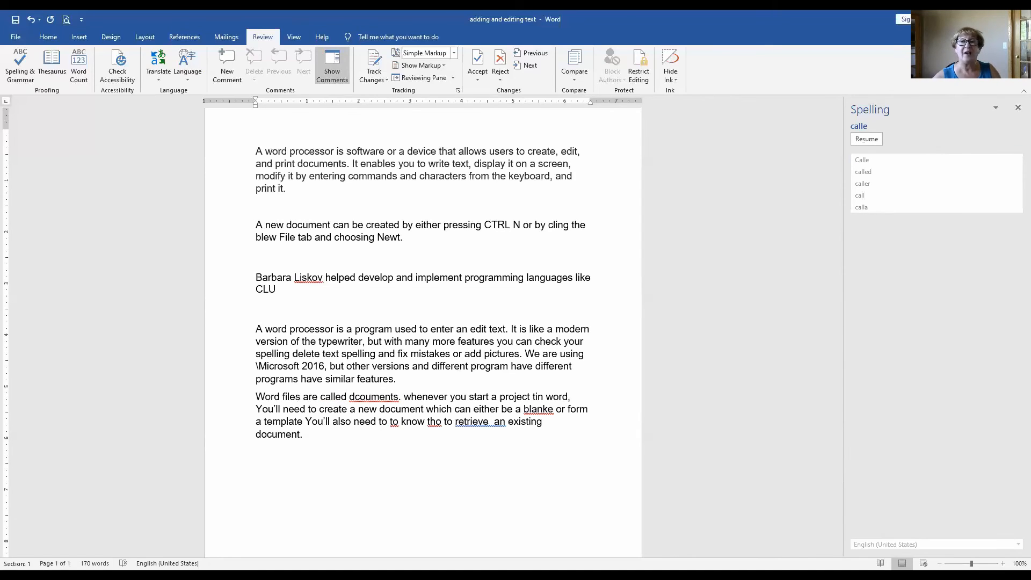
Resume the spelling check and correct "dcouments" to "documents" and "blanke" to "blank" using the suggestions.
{"action": "left_click", "coordinate": [864, 142]}
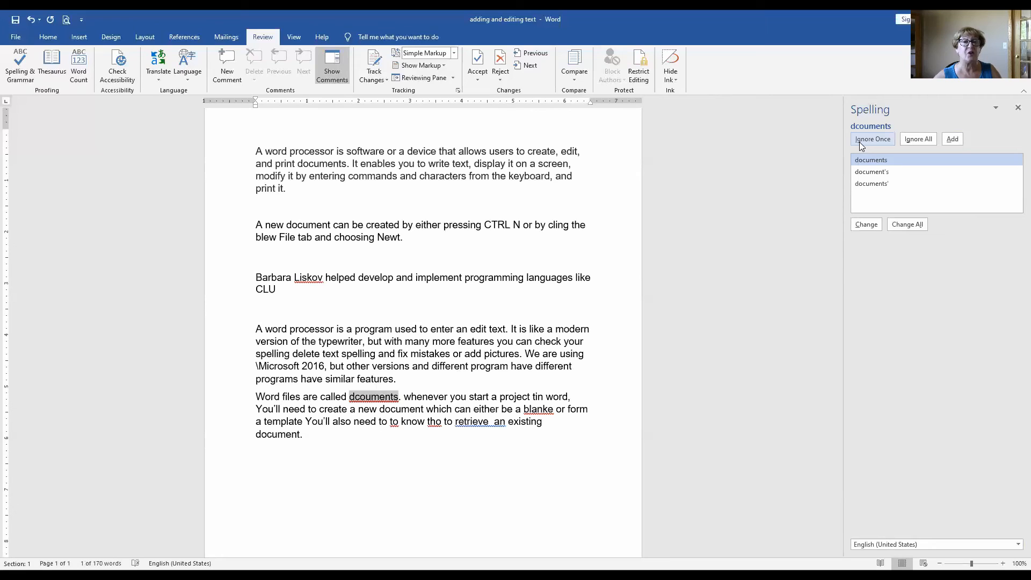
{"action": "left_click", "coordinate": [867, 225]}
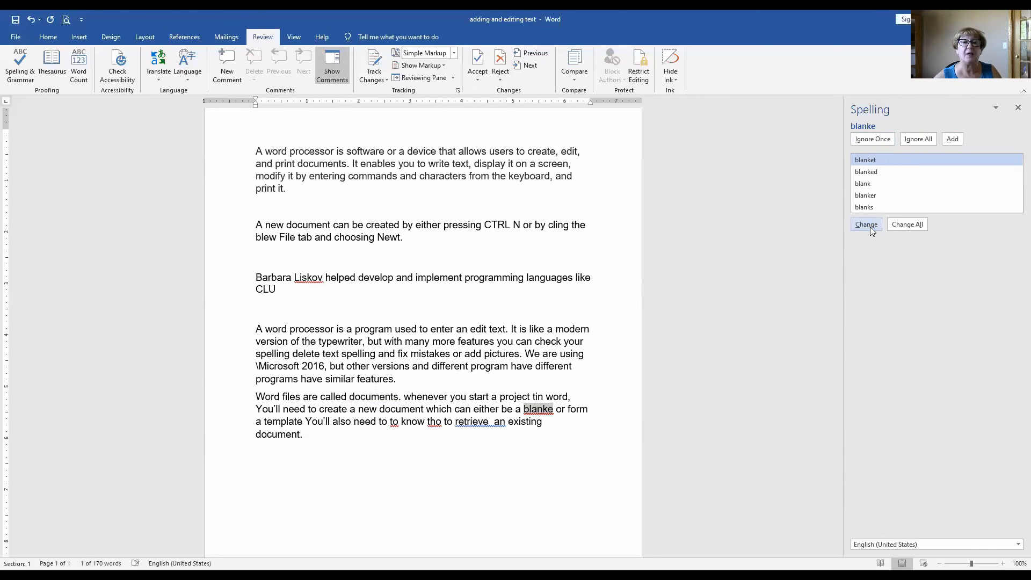
{"action": "left_click", "coordinate": [871, 185]}
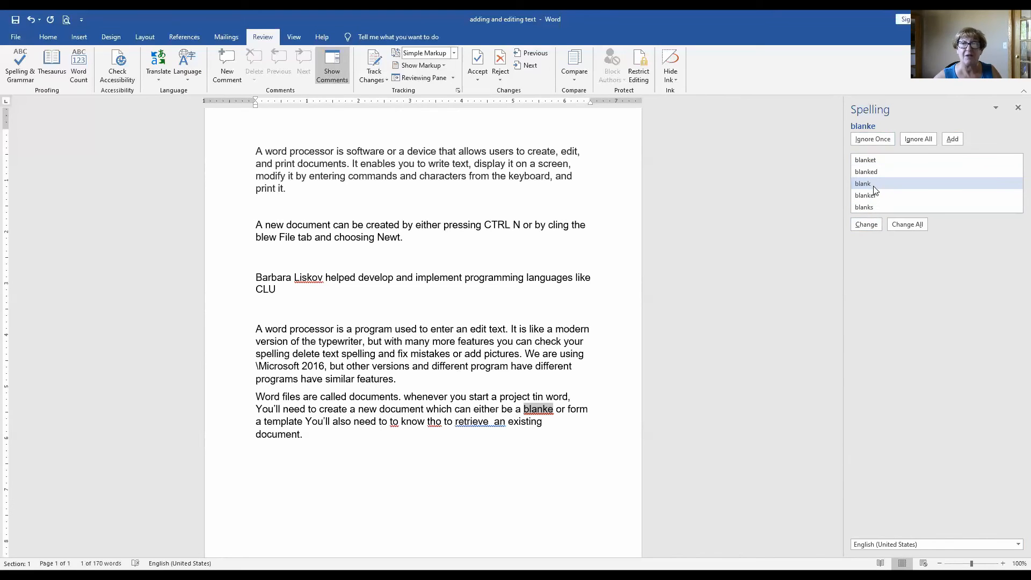
{"action": "left_click", "coordinate": [873, 226]}
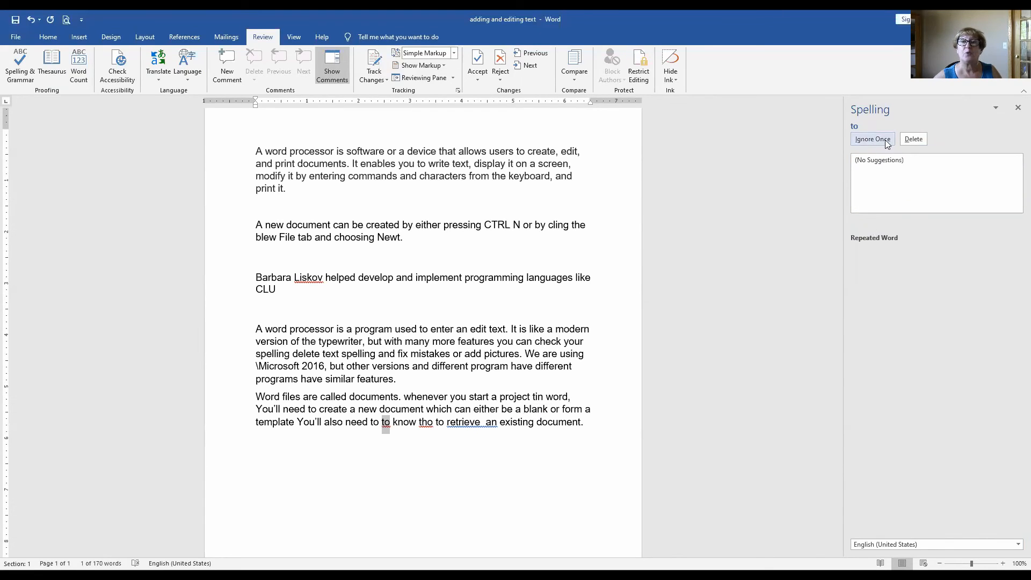
Delete the flagged repeated word "to" and replace "tho" with "how" in the last paragraph's text.
{"action": "left_click", "coordinate": [911, 141]}
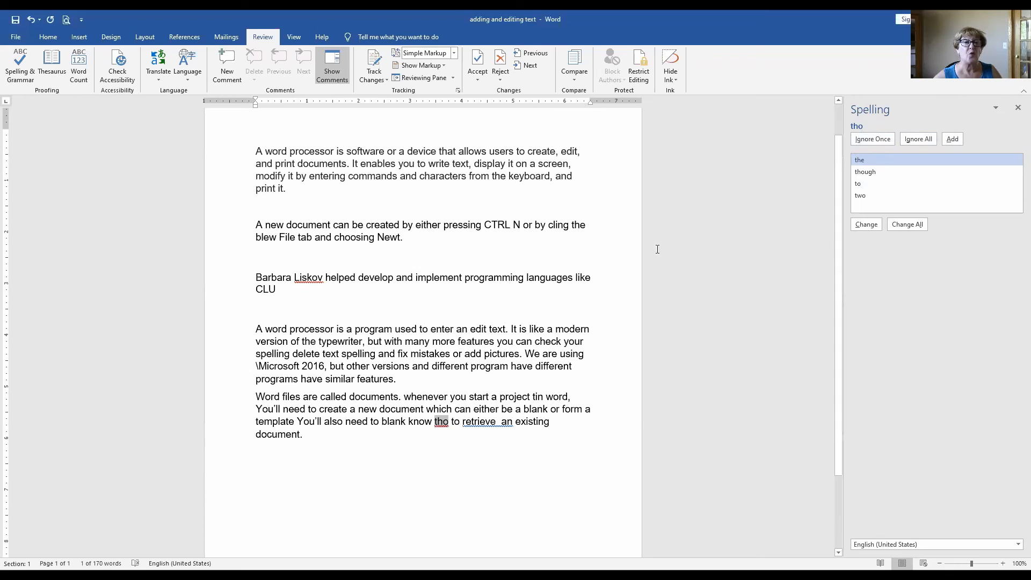
{"action": "double_click", "coordinate": [442, 424]}
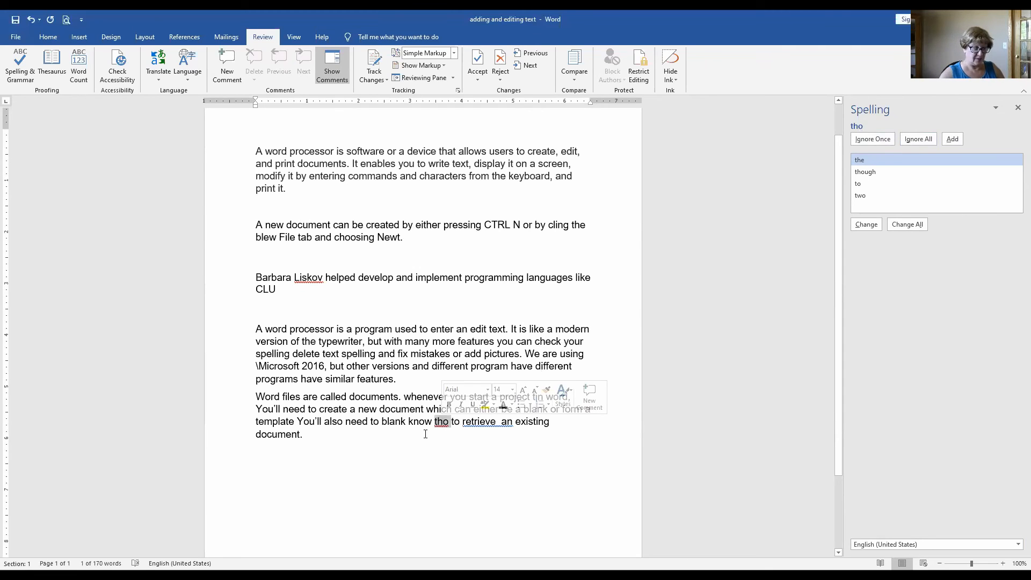
{"action": "type", "text": "h"}
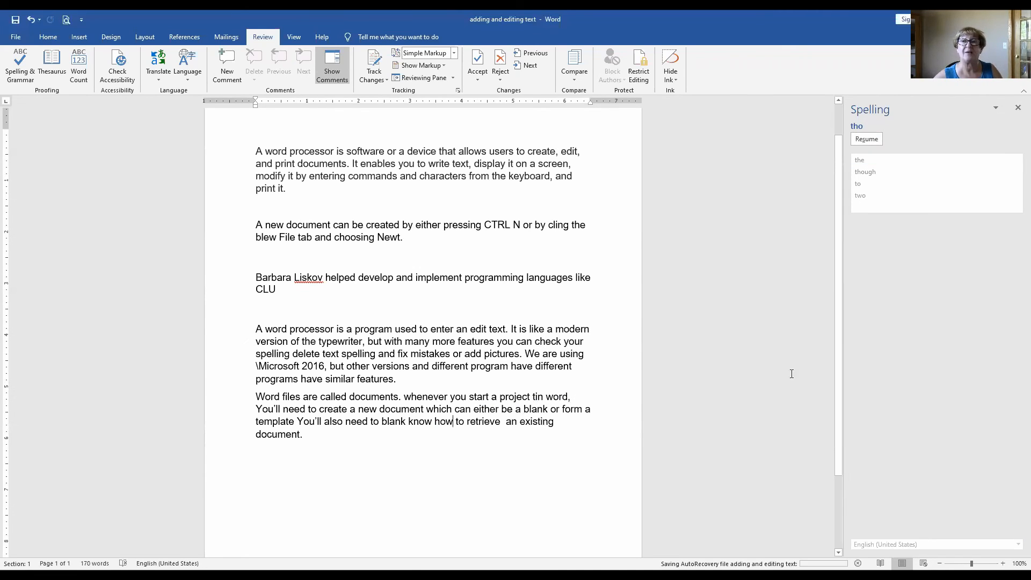
Resume the check and accept the single-space correction for "retrieve an" and the lowercase "you'll" in the last paragraph.
{"action": "left_click", "coordinate": [867, 140]}
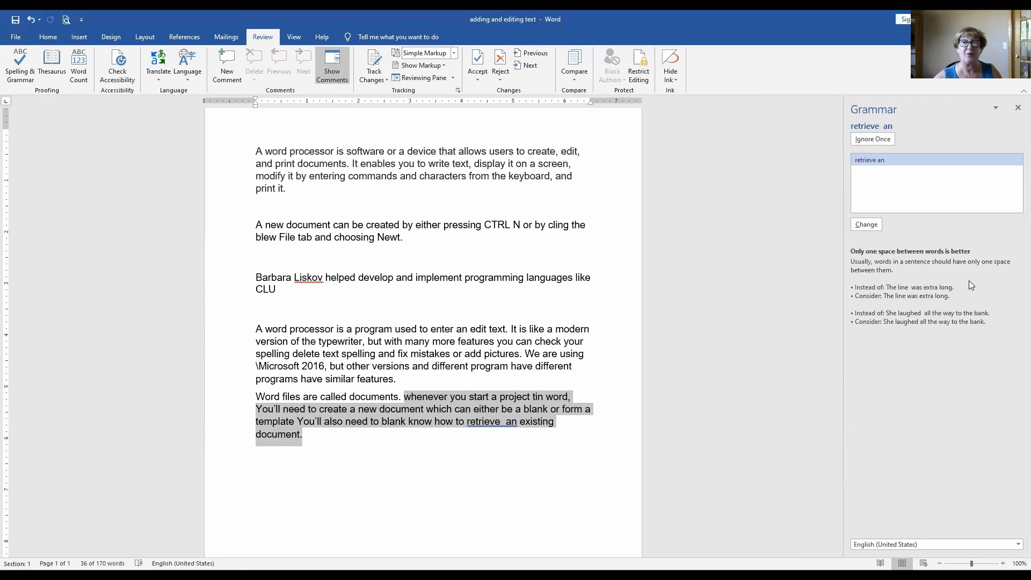
{"action": "left_click", "coordinate": [871, 226]}
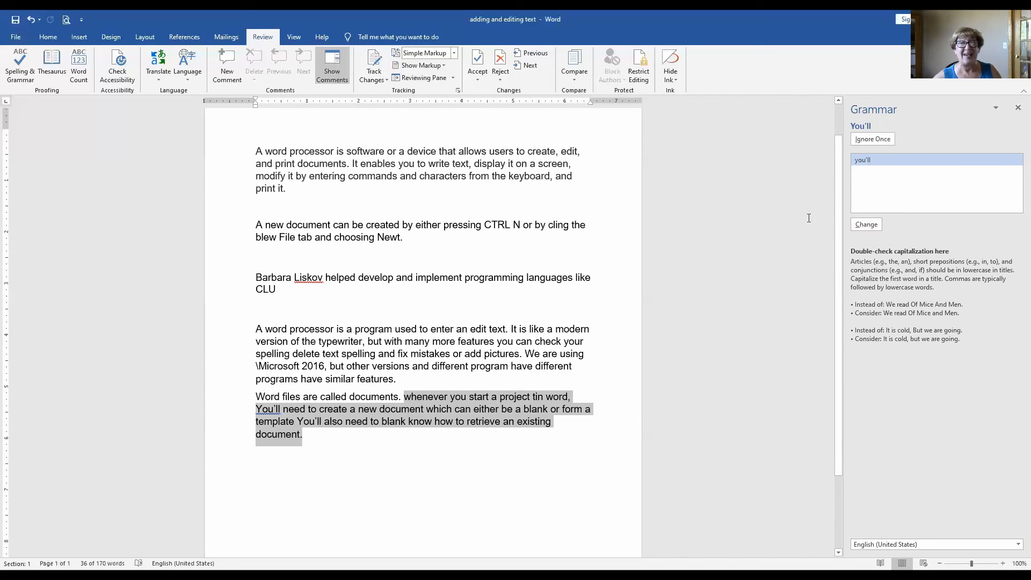
{"action": "left_click", "coordinate": [866, 224]}
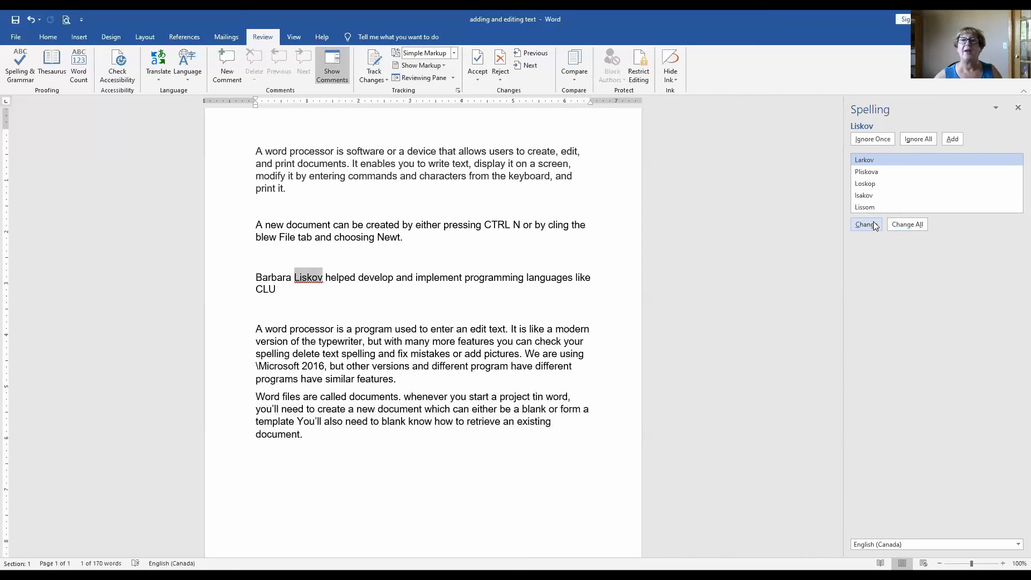
Ignore the flagged surname in the third paragraph once more and finish the spelling and grammar check.
{"action": "left_click", "coordinate": [886, 138]}
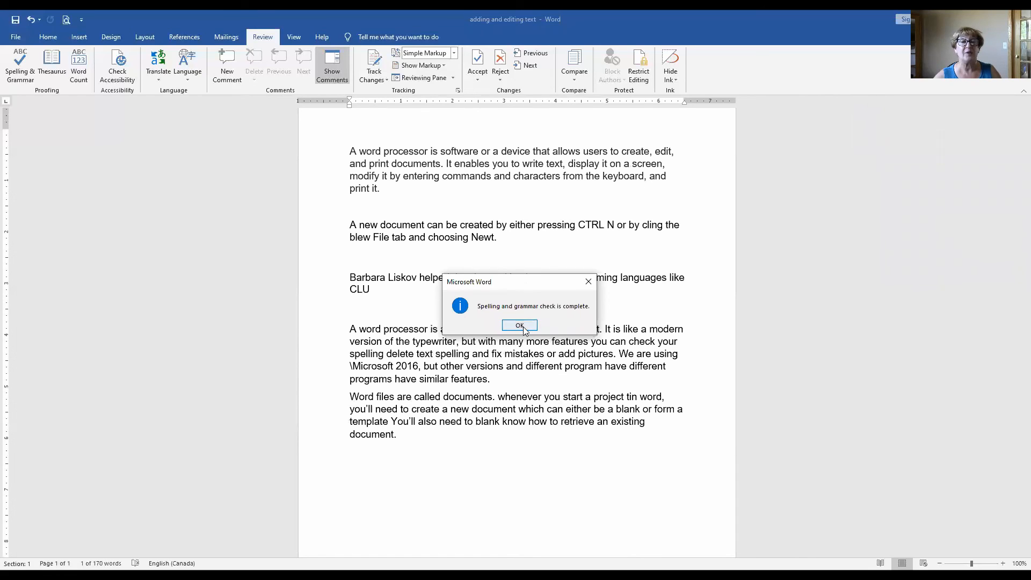
{"action": "left_click", "coordinate": [521, 327]}
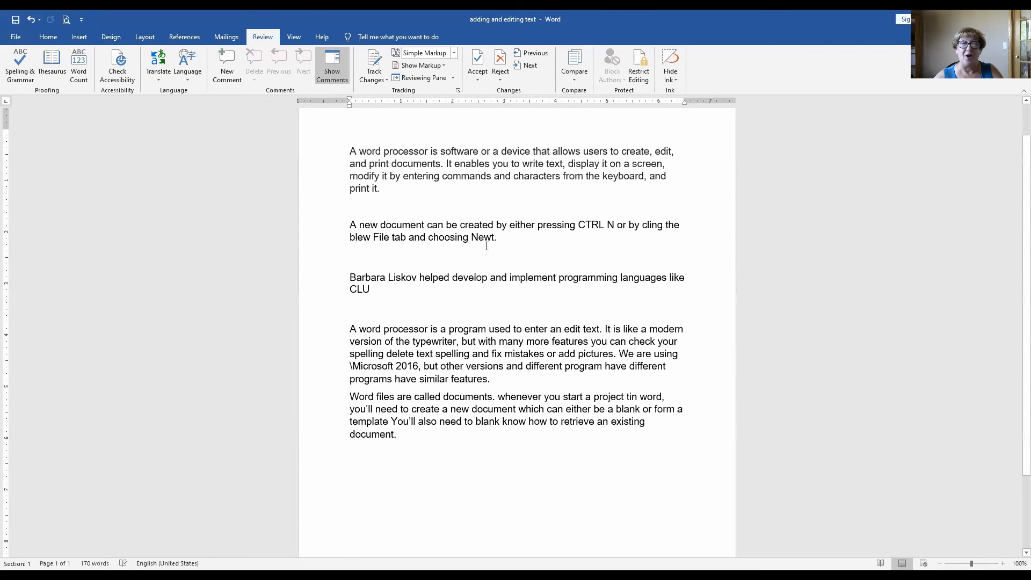
In the second paragraph, replace the word "cling" with "clinking" and "blew" with "blue".
{"action": "double_click", "coordinate": [650, 225]}
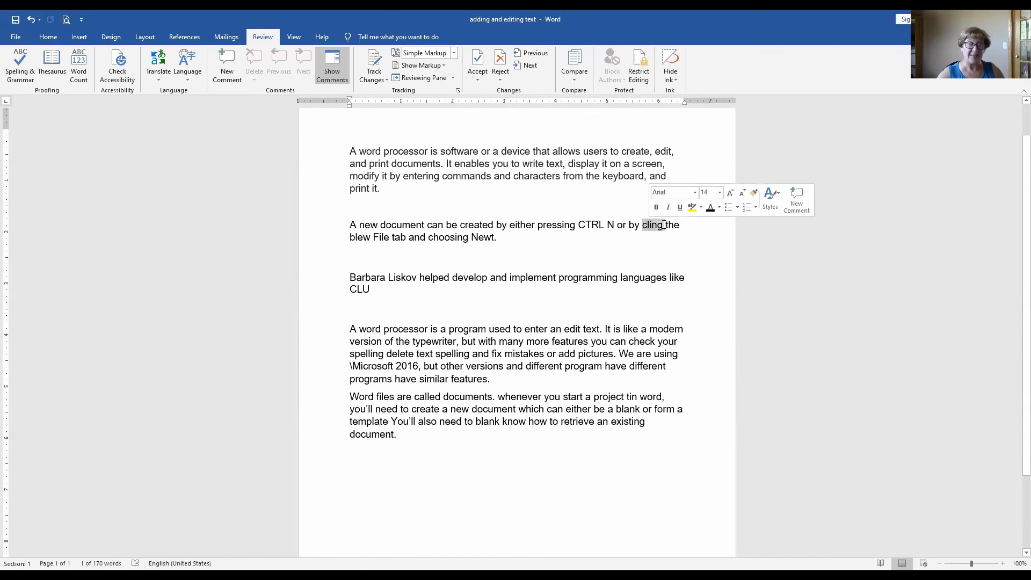
{"action": "type", "text": "clinking"}
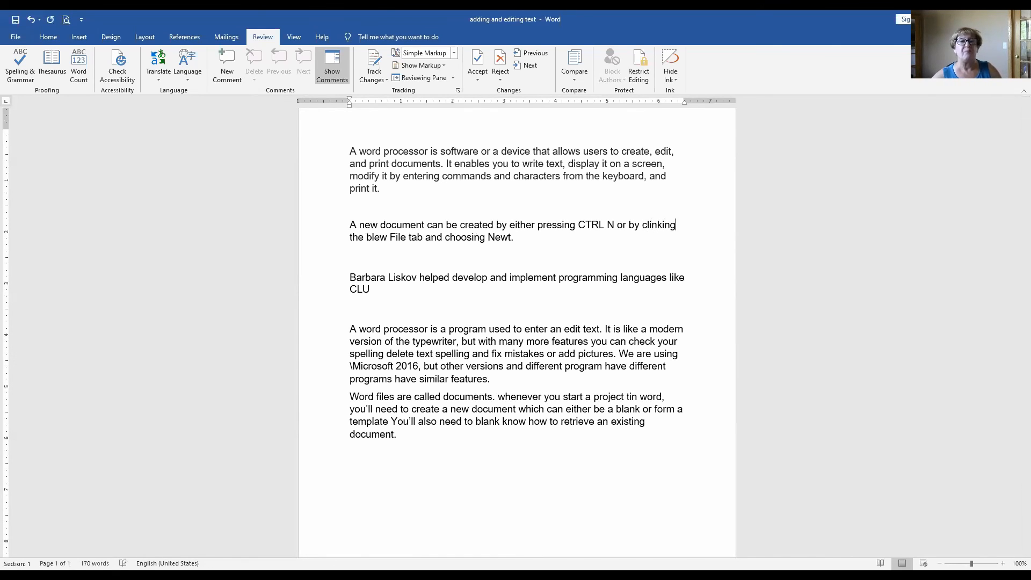
{"action": "double_click", "coordinate": [377, 237]}
{"action": "type", "text": "blue"}
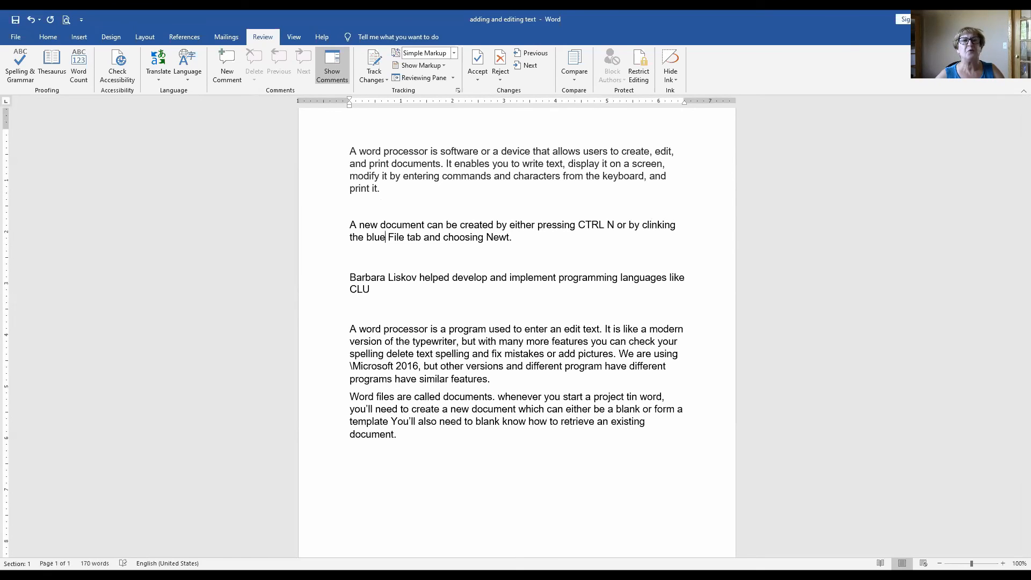